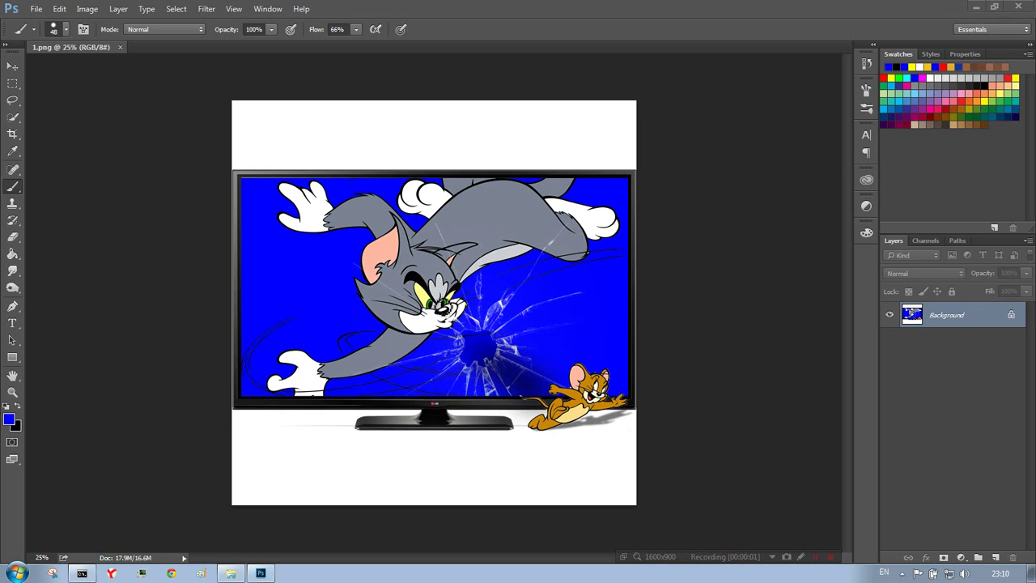
Select the Move tool while viewing the finished 1.png Tom and Jerry TV composite.
click(12, 70)
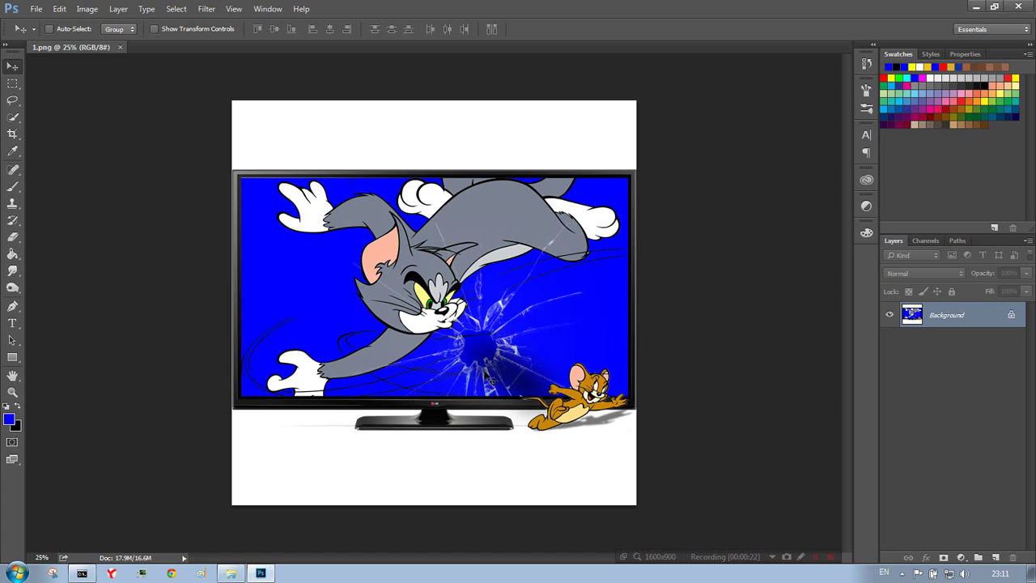
Open the LG TV photo and 2.png from the Explorer source folder in Photoshop.
click(230, 573)
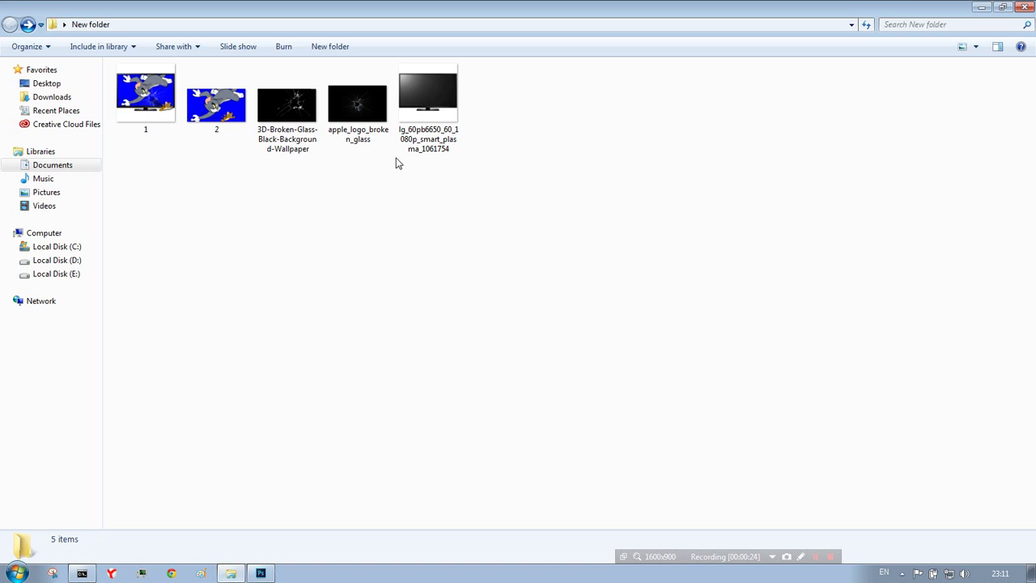
drag(431, 110, 323, 46)
click(36, 8)
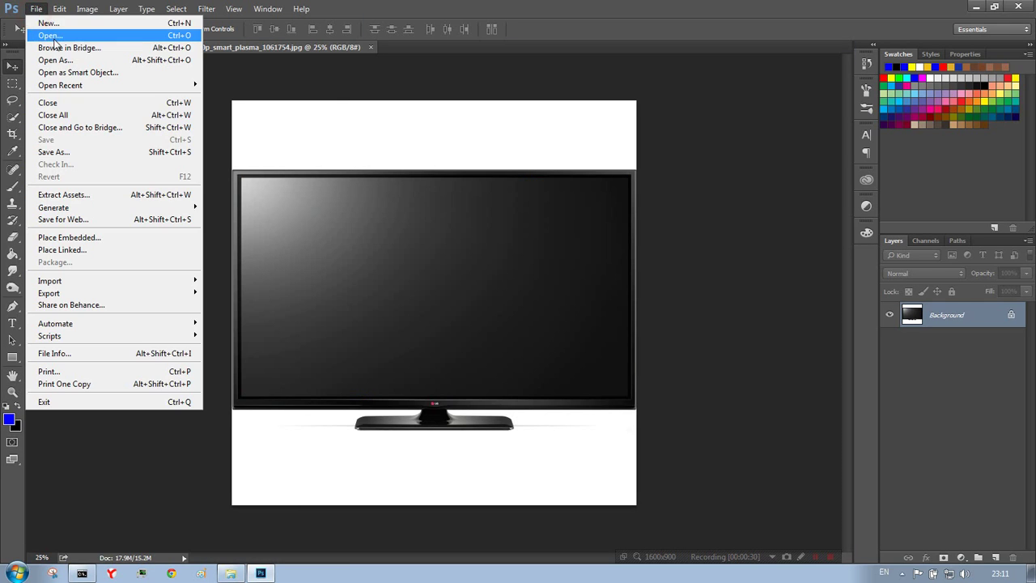
click(38, 9)
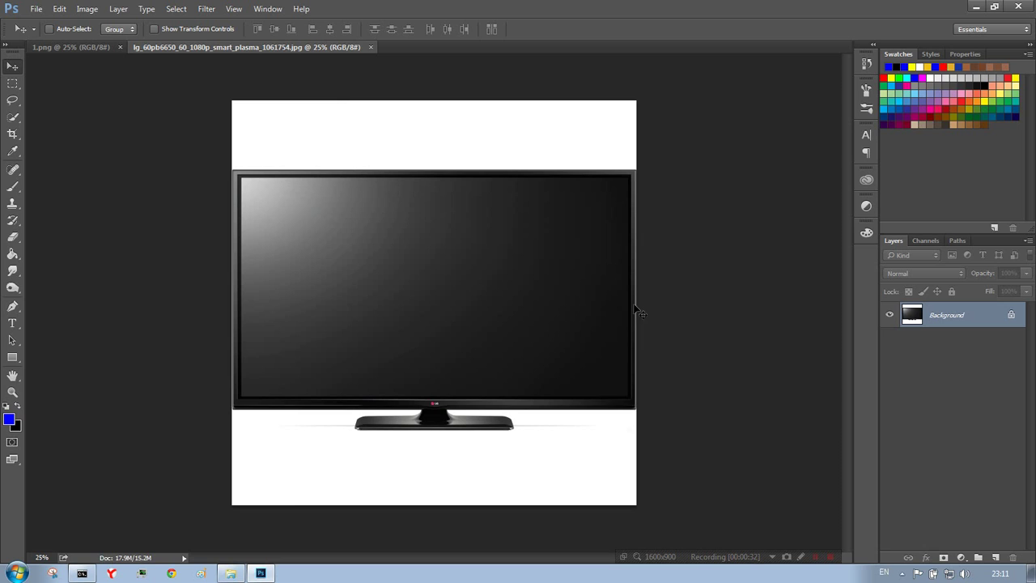
click(239, 575)
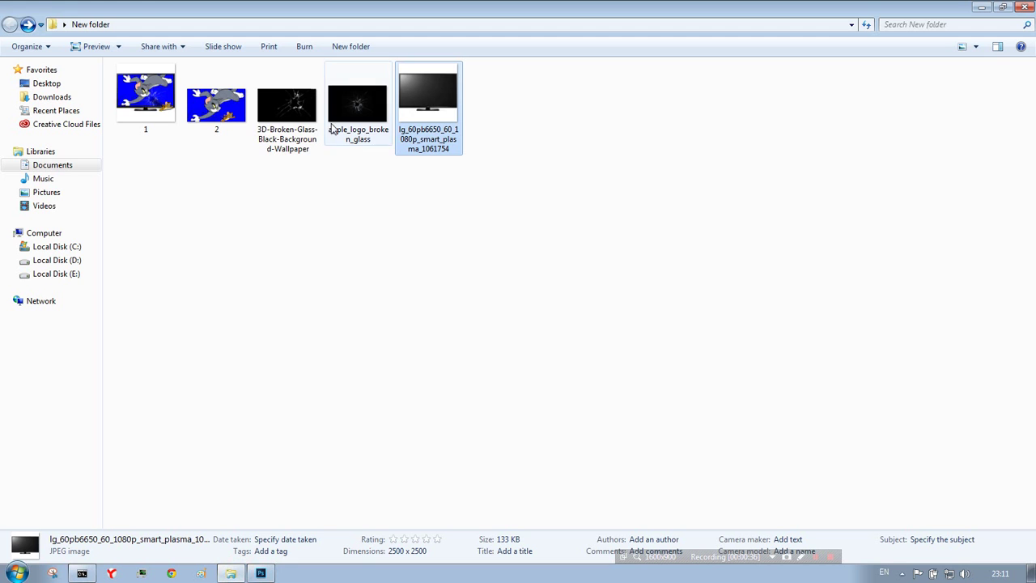
drag(232, 97, 387, 39)
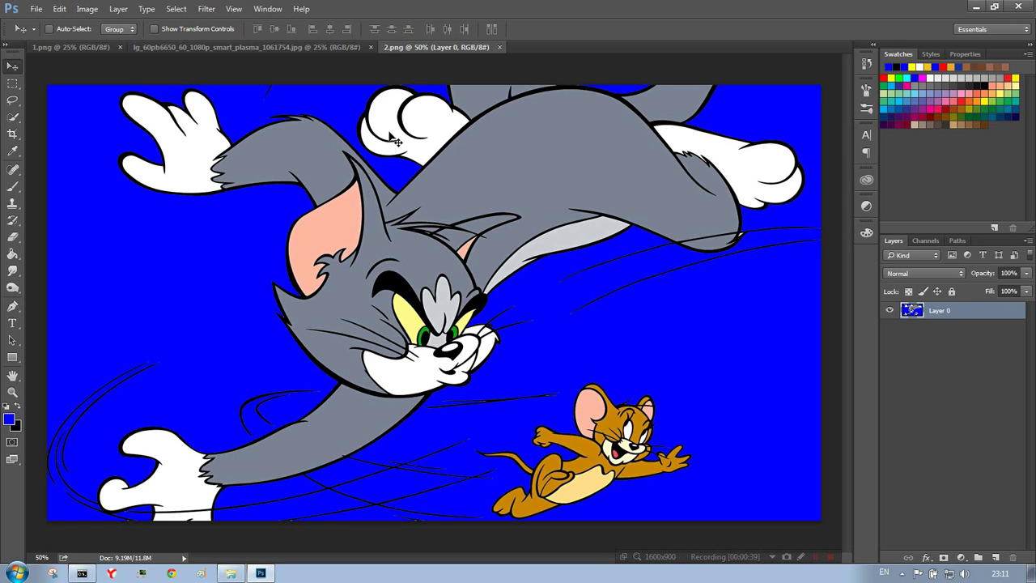
Copy the whole 2.png cartoon into the TV document as Layer 1, scaled over the screen.
key(ctrl+a)
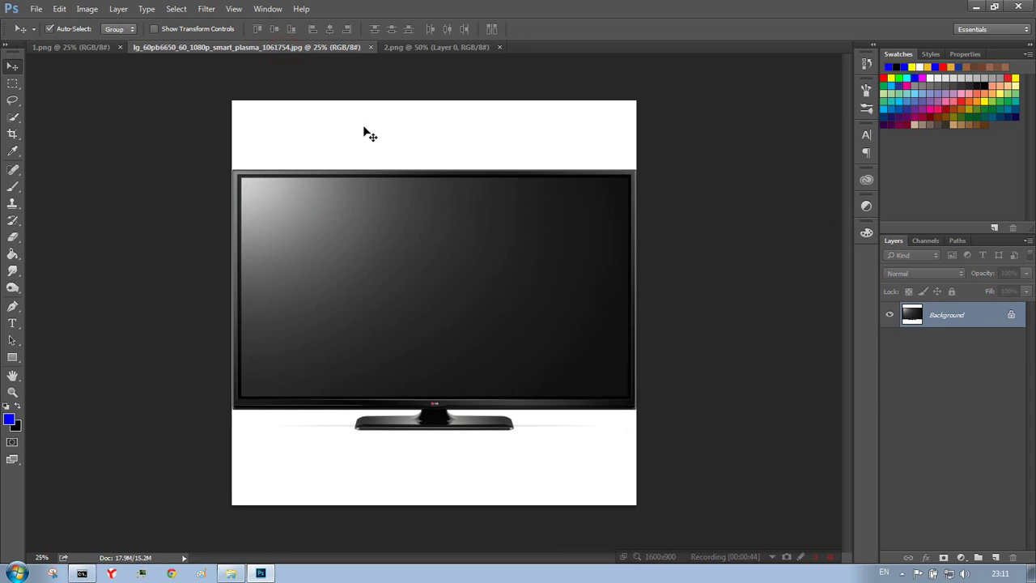
drag(387, 134, 363, 132)
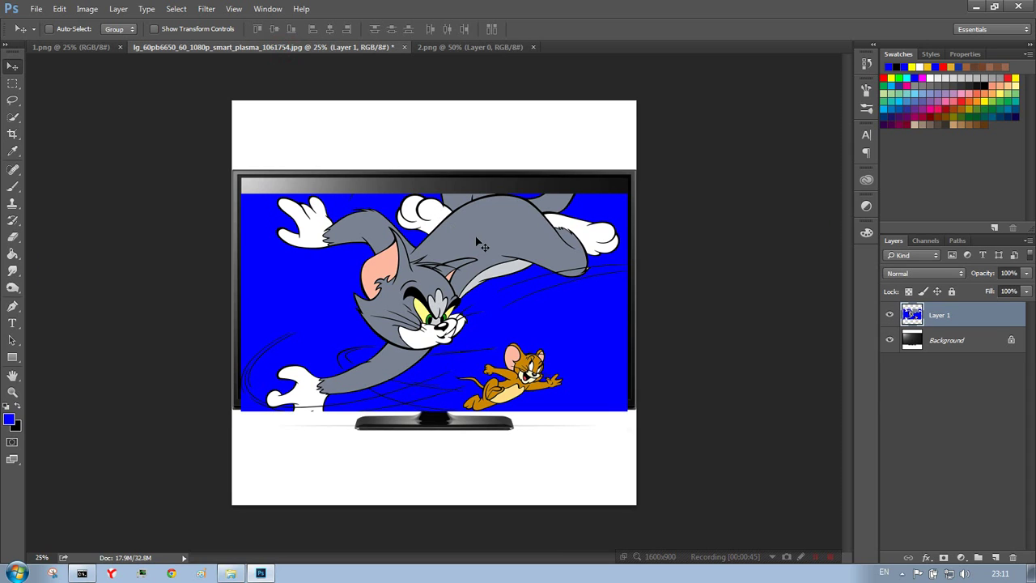
drag(502, 277, 502, 264)
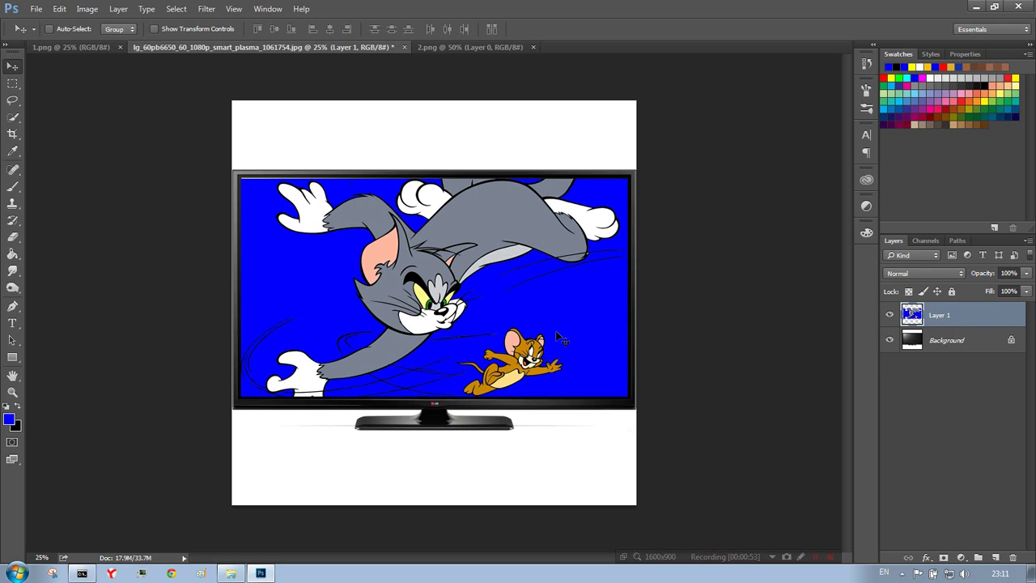
key(ctrl+t)
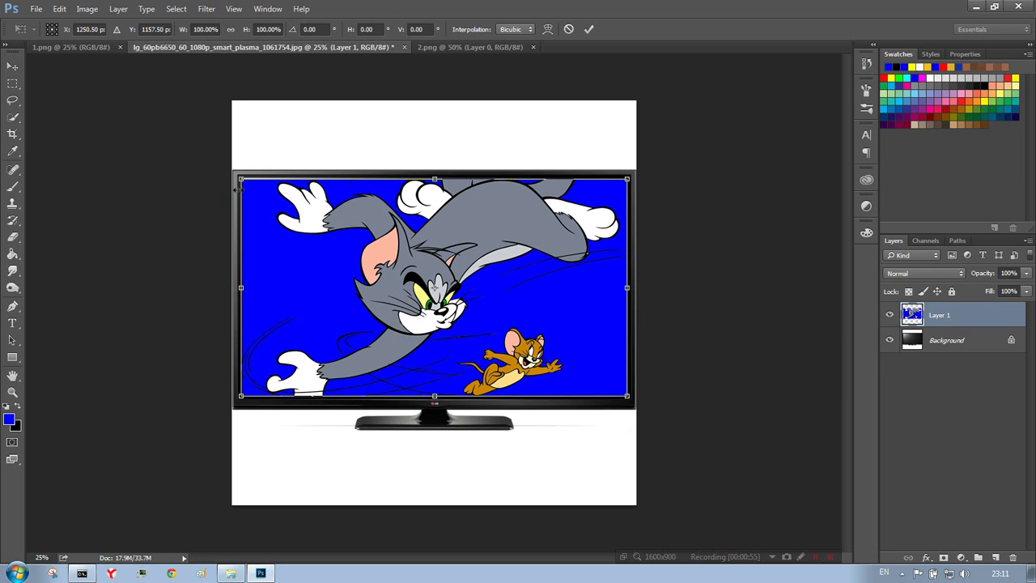
double_click(277, 208)
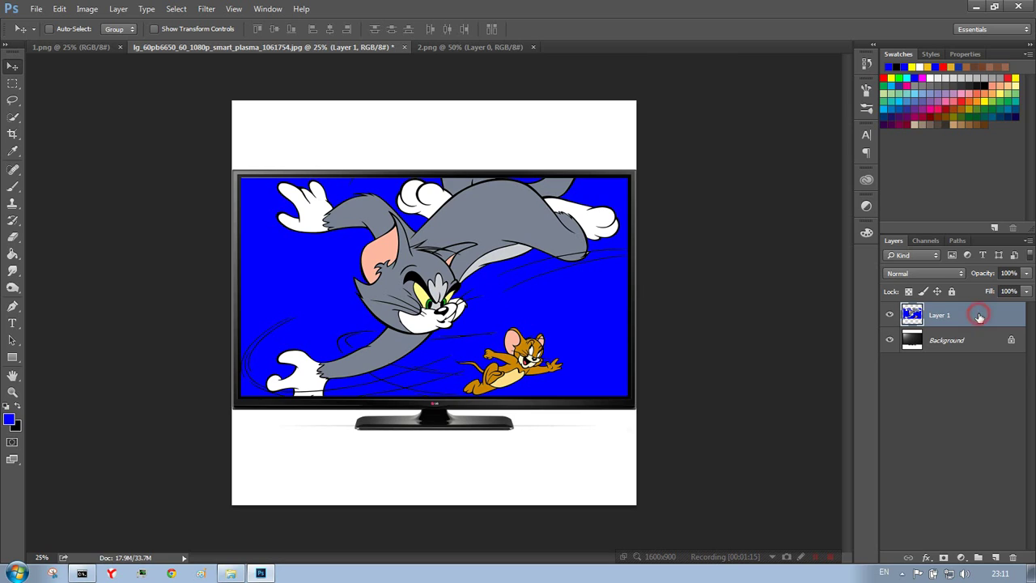
Duplicate Layer 1 as Layer 1 copy and zoom in close on Jerry.
key(ctrl+j)
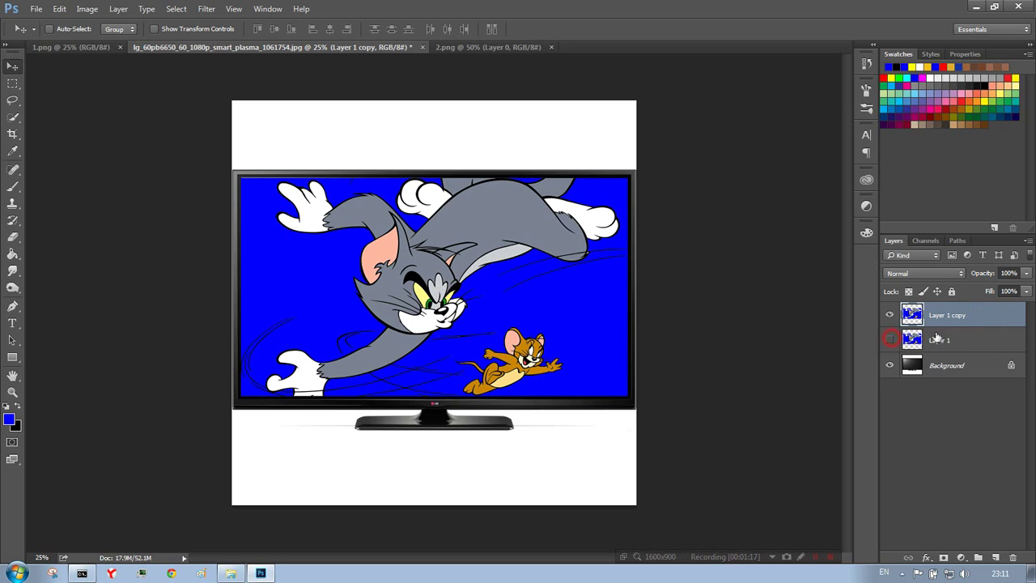
key(ctrl)
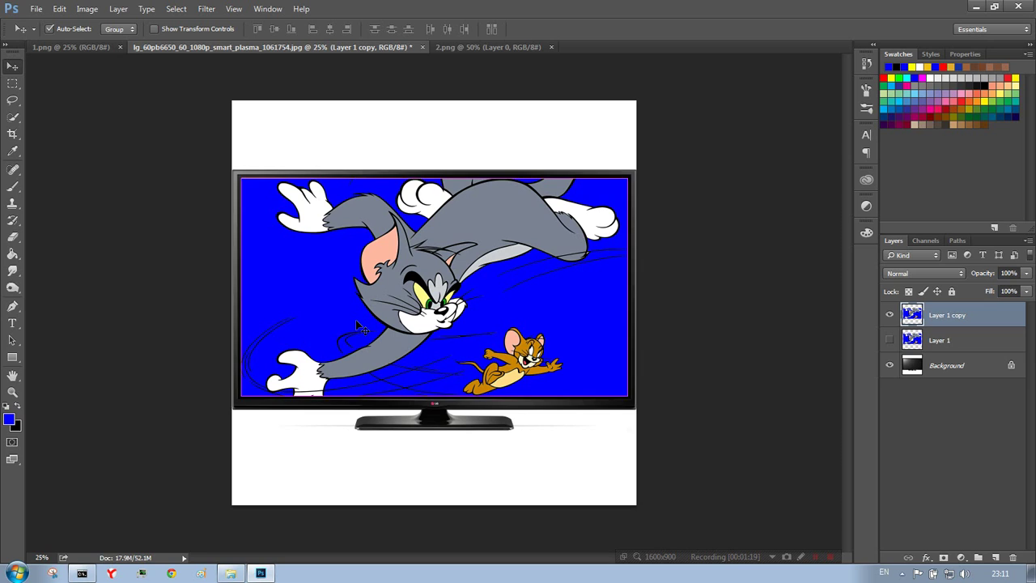
key(ctrl+plus)
key(ctrl+plus)
key(ctrl+plus)
mouse_move(553, 482)
mouse_down()
mouse_move(492, 408)
mouse_move(473, 344)
mouse_up()
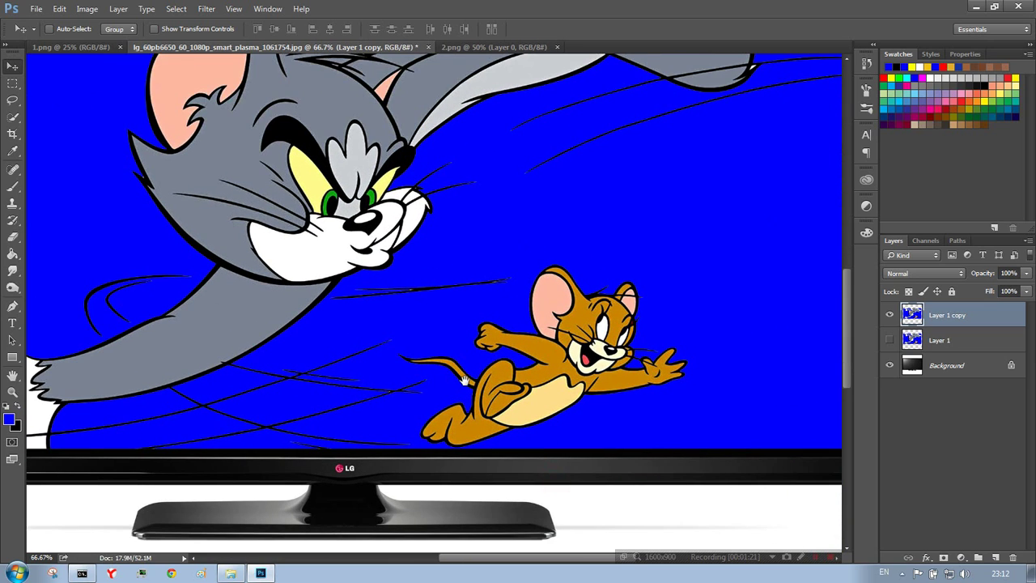
Quick-select Jerry's face, body, arm and ear, trim the ear edge, and bring up Refine Edge.
click(14, 119)
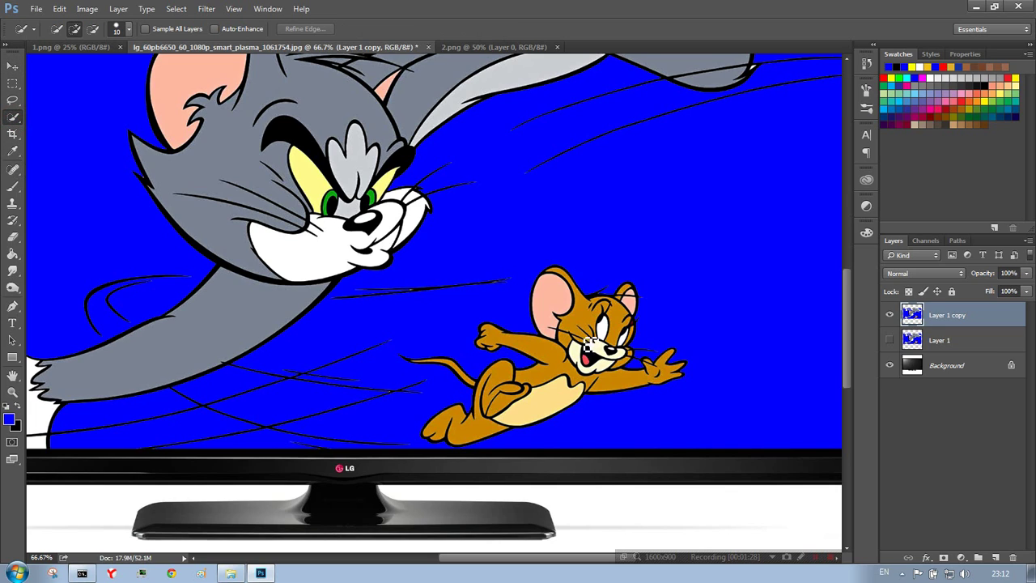
drag(571, 360, 607, 306)
drag(551, 384, 468, 434)
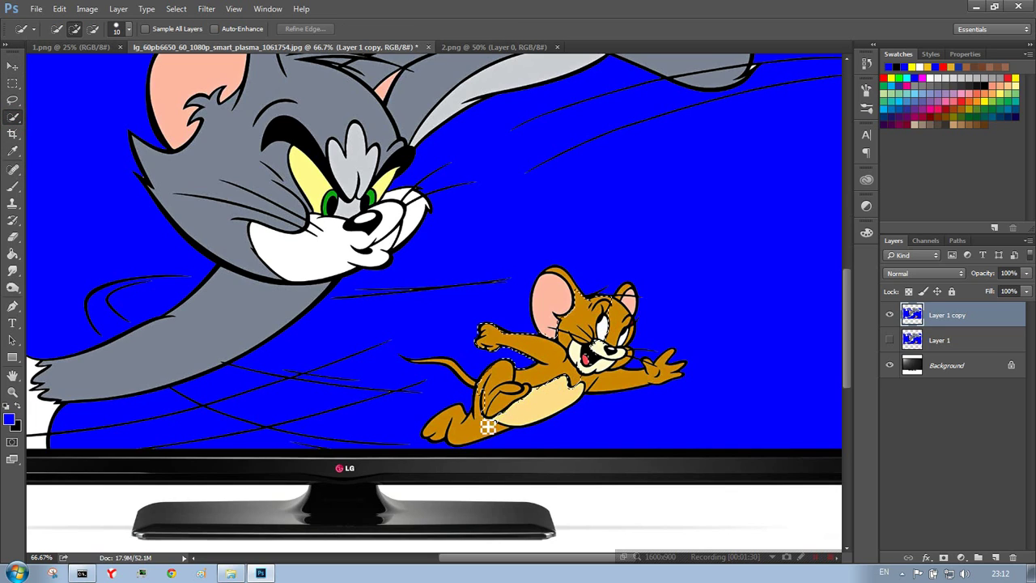
drag(526, 419, 662, 383)
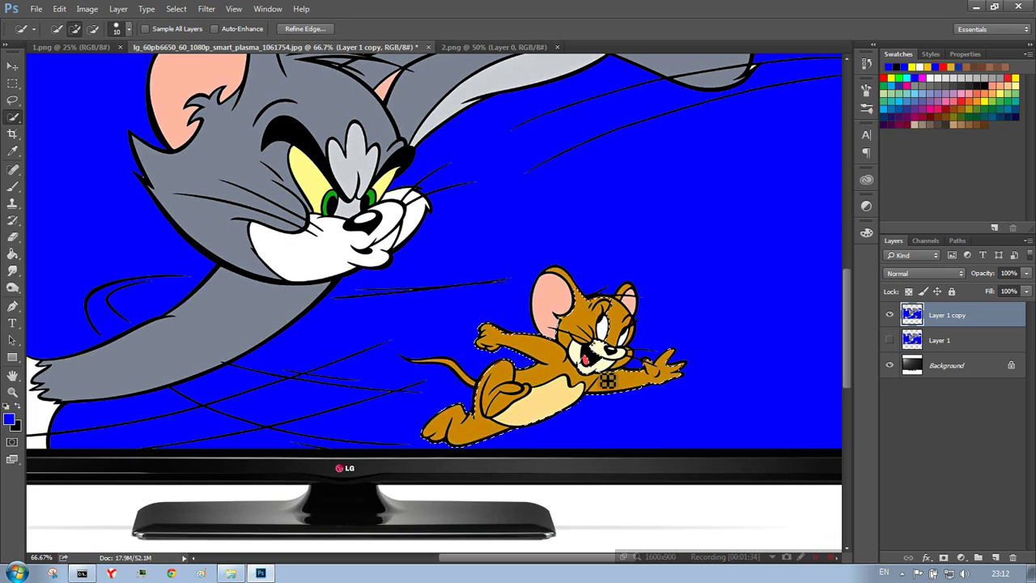
mouse_move(624, 330)
mouse_down()
mouse_move(551, 300)
mouse_move(503, 334)
mouse_move(474, 387)
mouse_move(409, 363)
mouse_up()
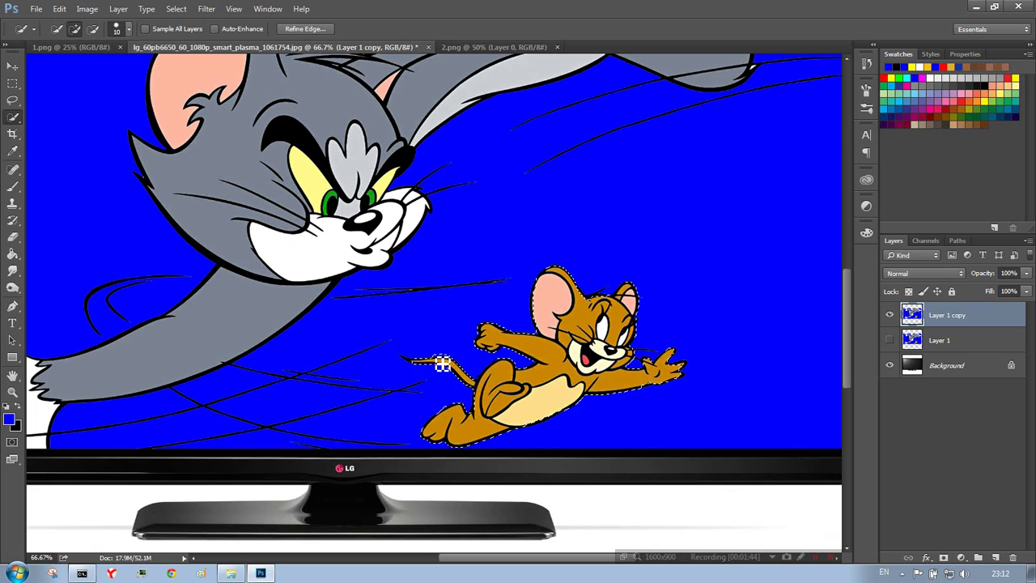
key(alt)
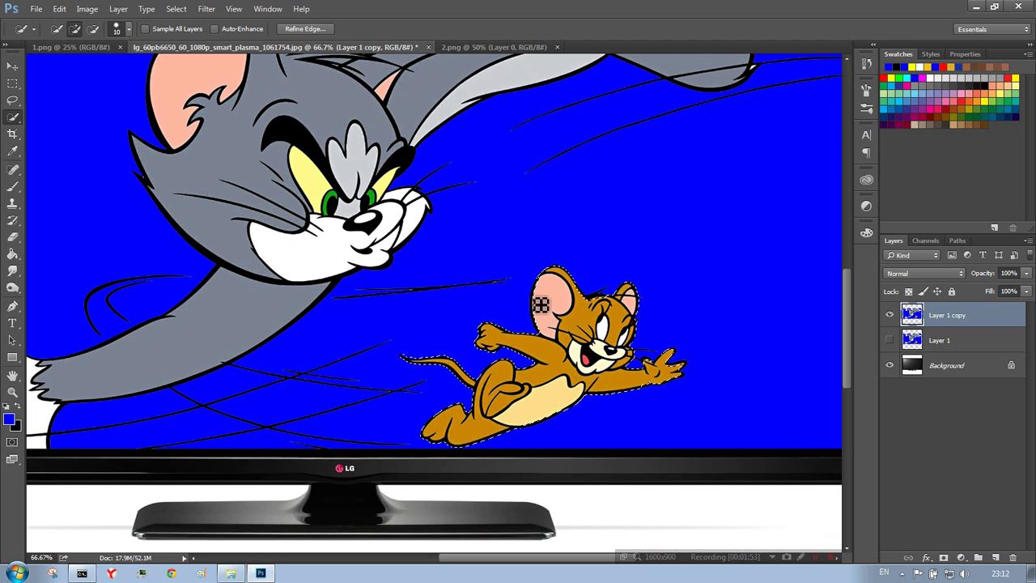
drag(540, 301, 542, 317)
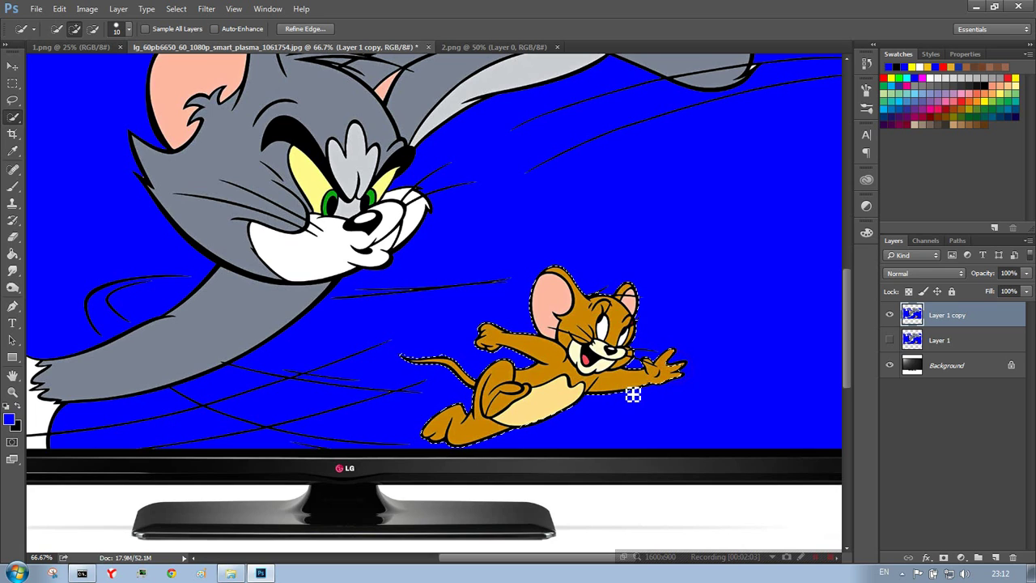
click(299, 29)
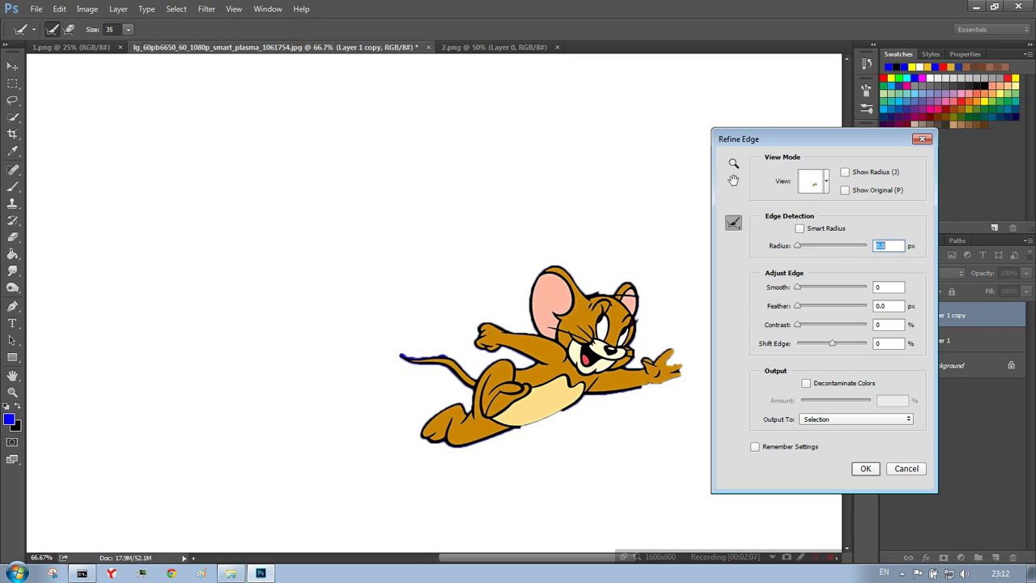
Reopen and cancel Refine Edge several times, leaving Jerry's selection unchanged.
click(904, 467)
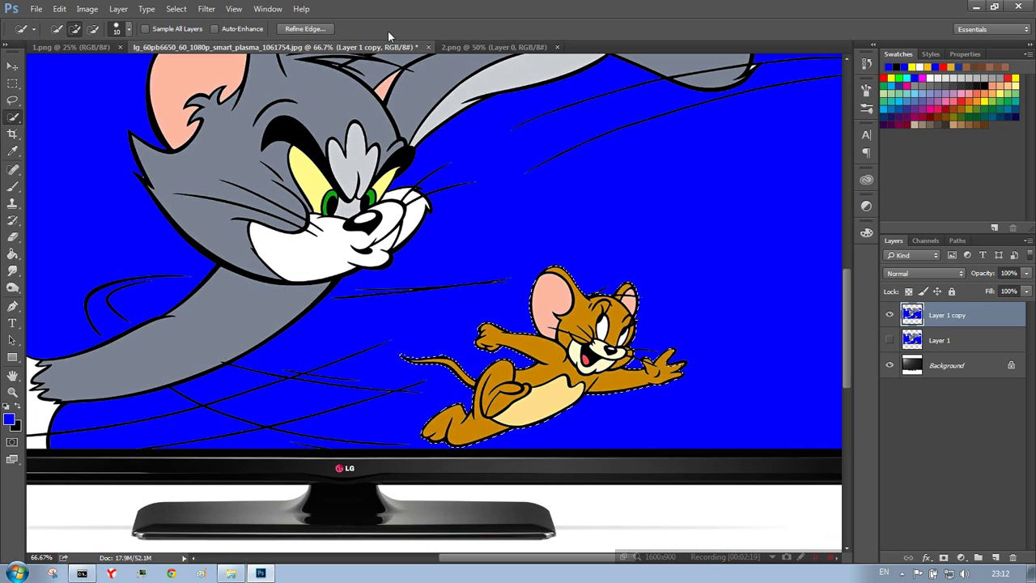
click(306, 28)
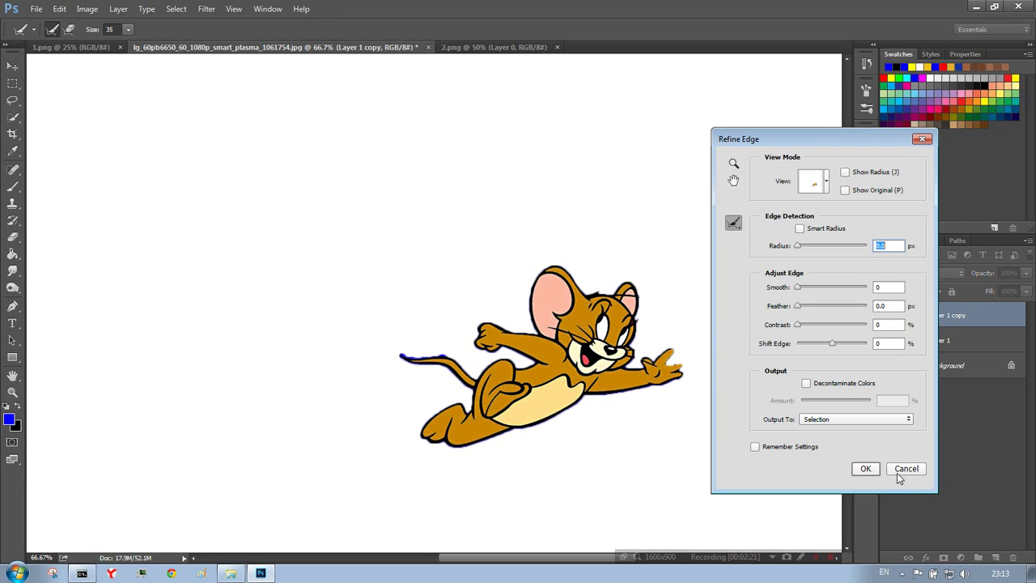
click(898, 471)
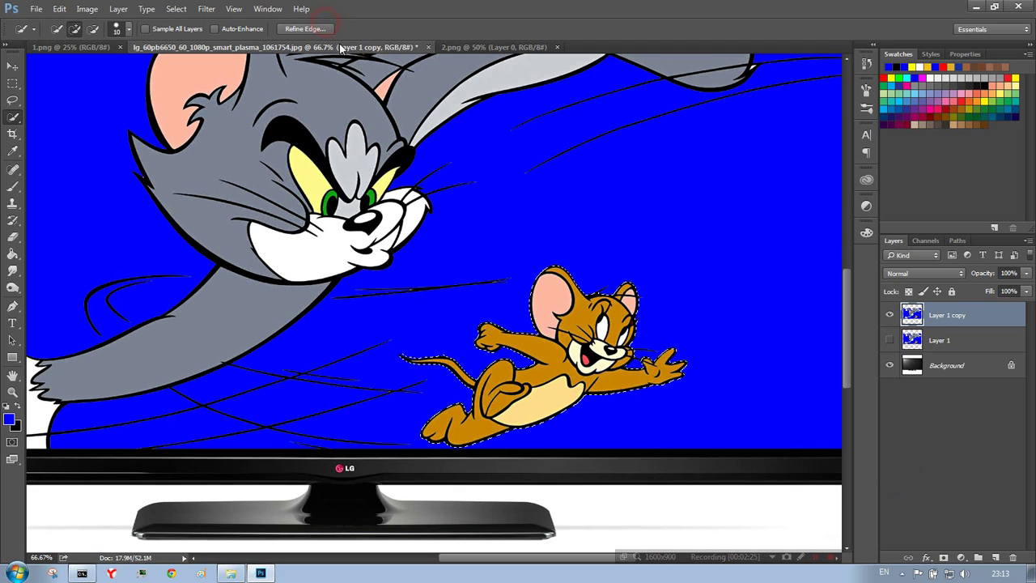
click(305, 29)
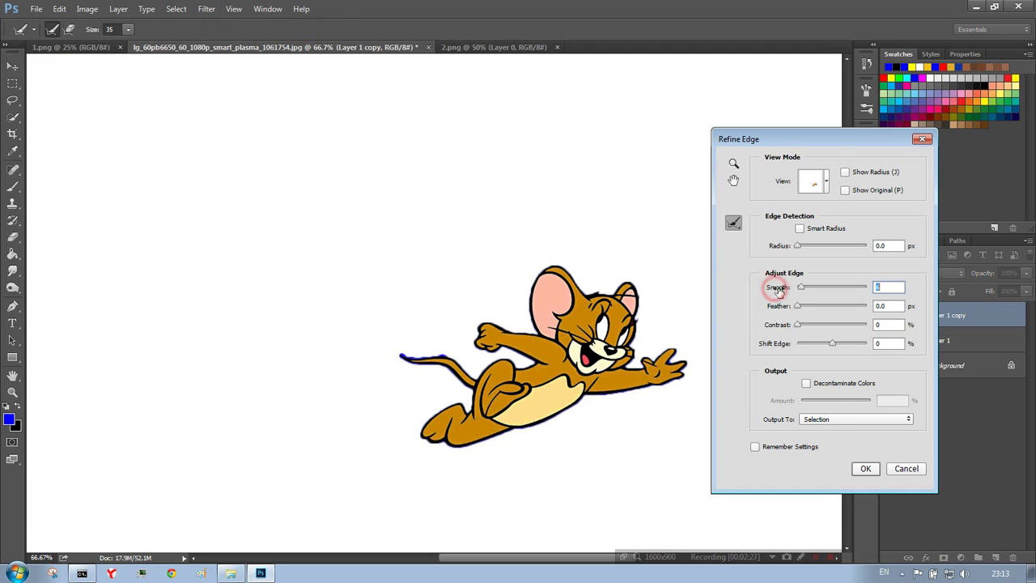
click(864, 468)
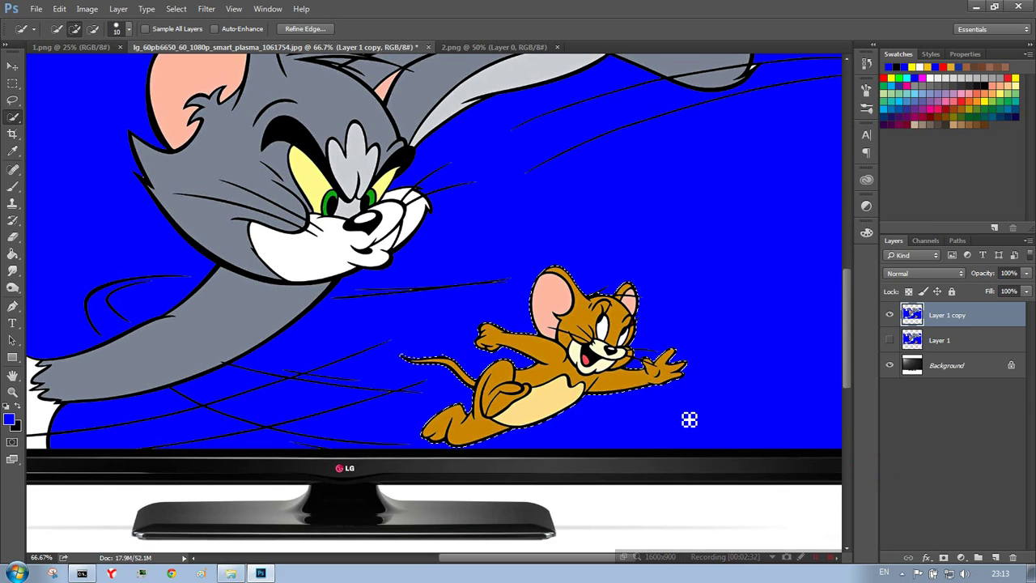
Copy the selected Jerry to a new hidden Layer 2 and target Layer 1 copy.
key(ctrl+j)
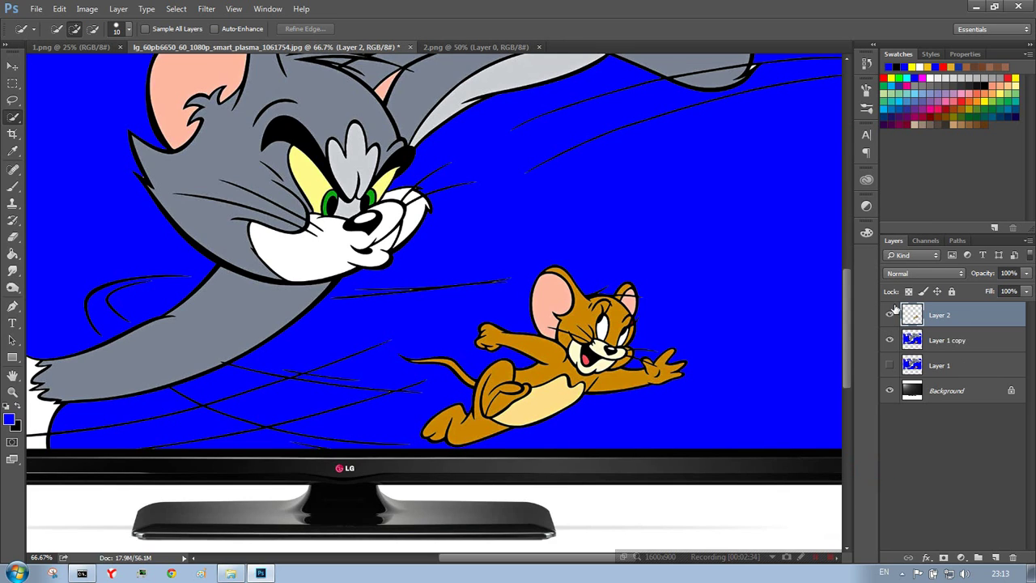
click(890, 316)
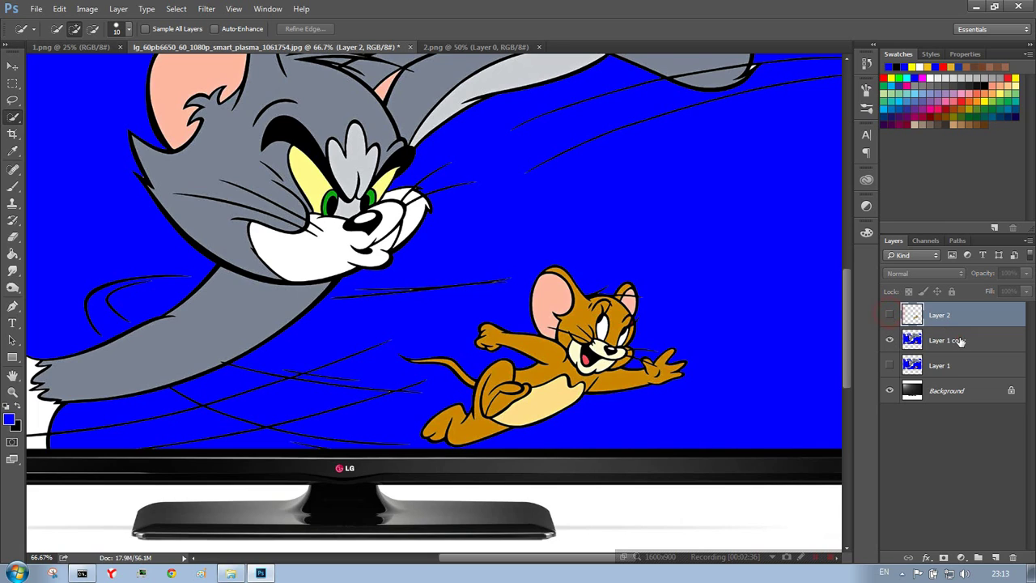
click(959, 340)
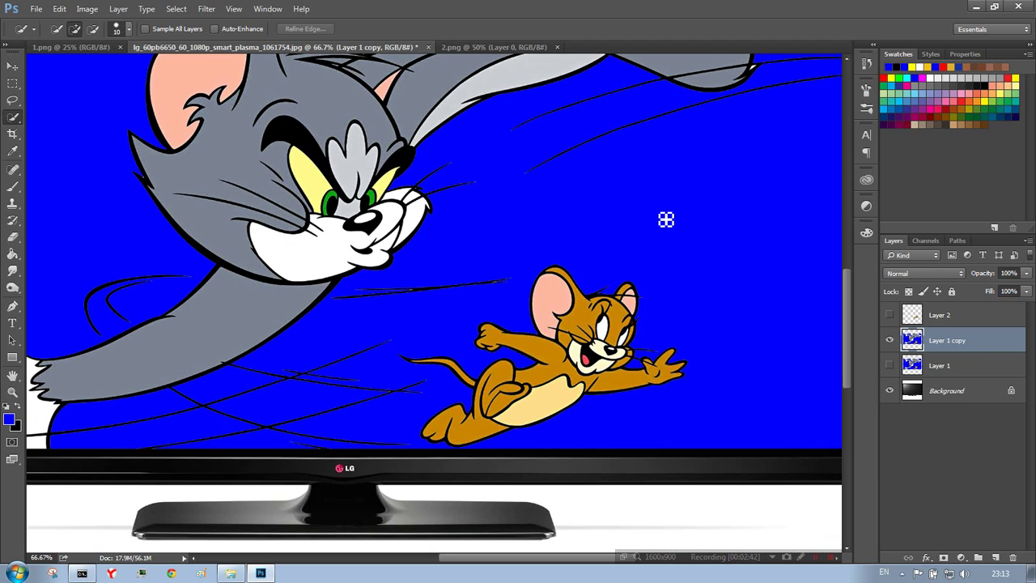
Set up the Brush tool with a preset and a much larger size.
key(b)
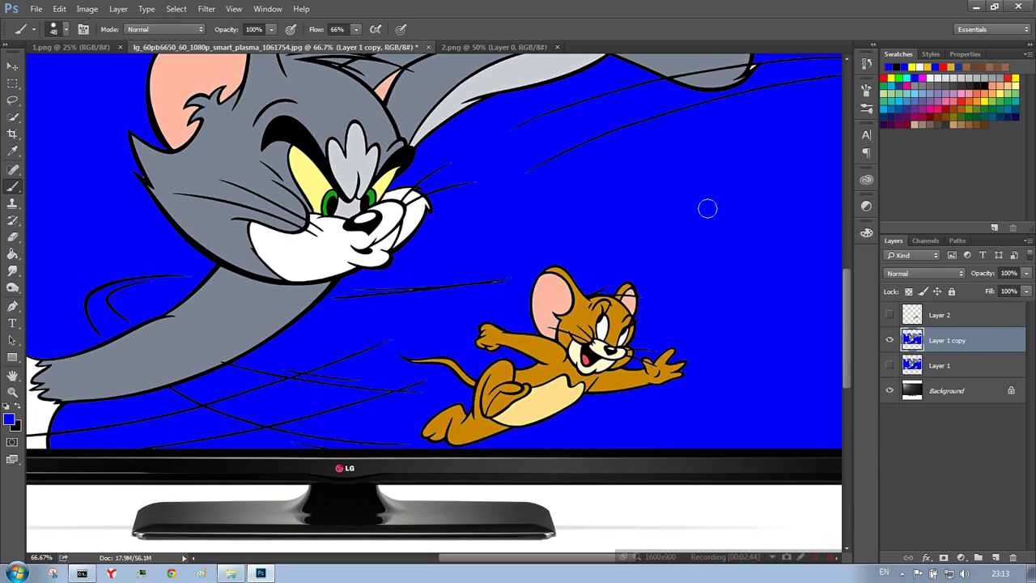
right_click(705, 208)
click(793, 353)
click(571, 191)
key(bracketright)
key(bracketright)
key(bracketright)
drag(696, 203, 652, 204)
Paint blue over Jerry and the orange smudge, fit the view, and show Layer 2.
mouse_move(553, 249)
mouse_down()
mouse_move(522, 294)
mouse_move(650, 271)
mouse_move(639, 349)
mouse_move(596, 366)
mouse_move(566, 395)
mouse_up()
mouse_move(573, 356)
mouse_down()
mouse_move(453, 425)
mouse_move(559, 392)
mouse_move(518, 360)
mouse_move(441, 327)
mouse_move(469, 371)
mouse_up()
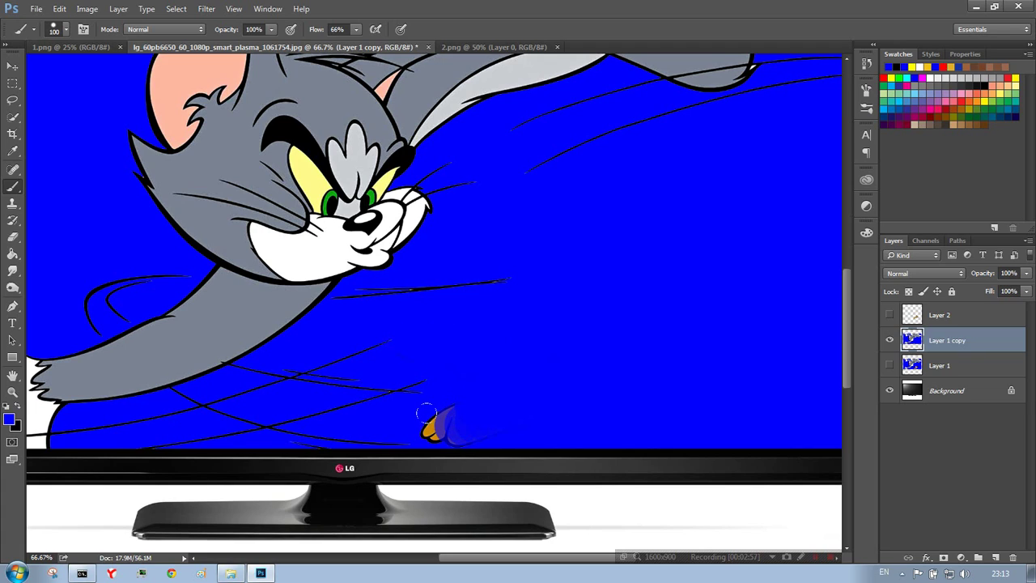
drag(426, 413, 443, 426)
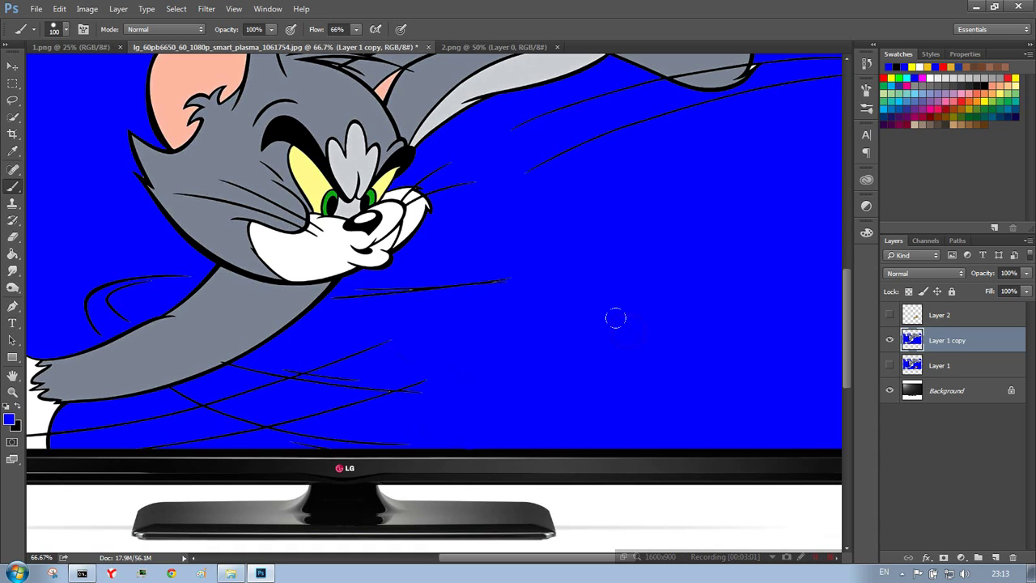
key(ctrl+0)
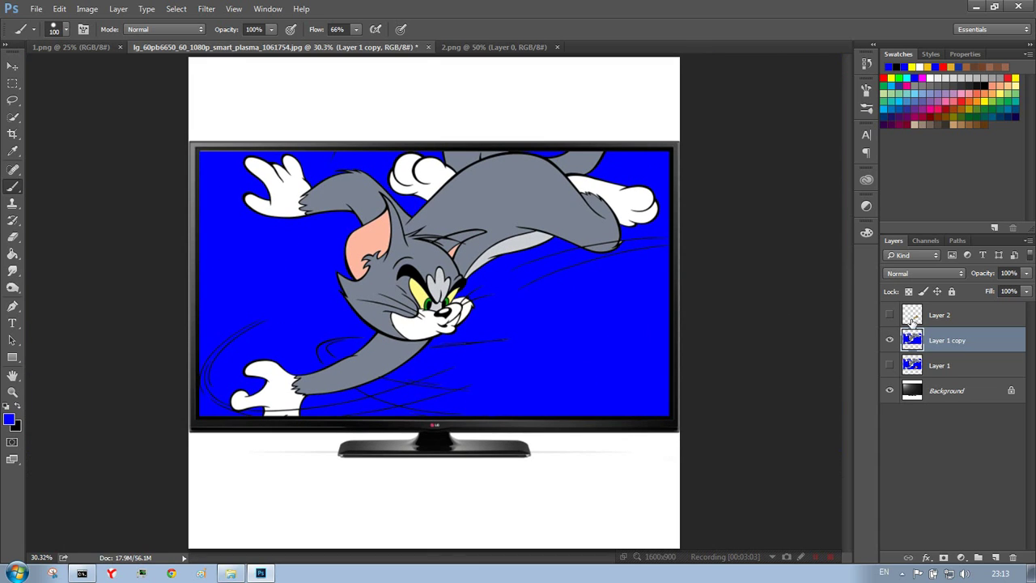
click(888, 315)
Move the Layer 2 Jerry down and right onto the TV's lower-right bezel.
click(964, 316)
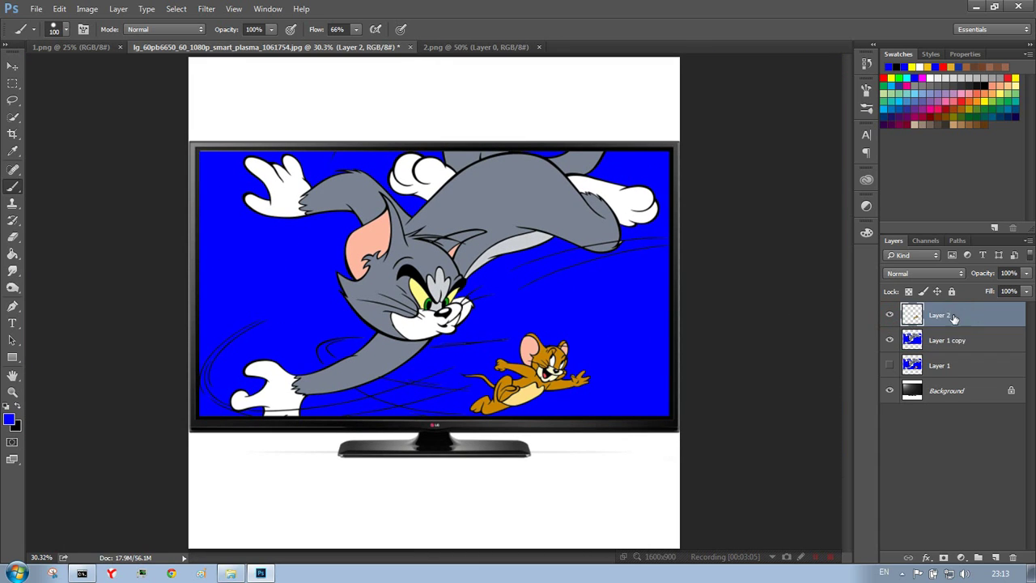
key(v)
mouse_move(554, 348)
mouse_down()
mouse_move(585, 340)
mouse_move(624, 416)
mouse_move(655, 415)
mouse_move(659, 397)
mouse_move(608, 441)
mouse_up()
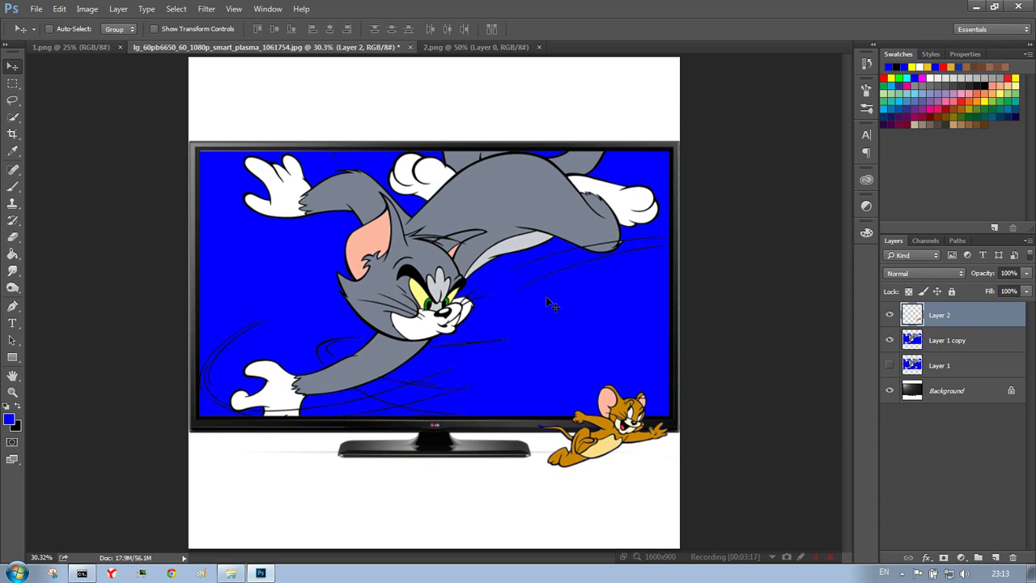
Open the apple_logo_broken_glass image from Explorer in Photoshop.
click(230, 574)
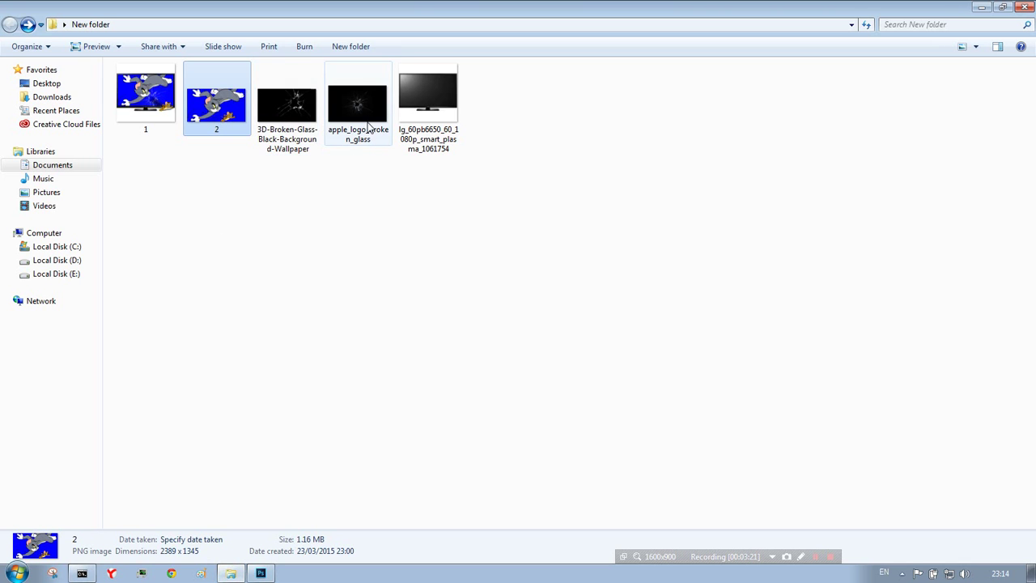
mouse_move(357, 105)
mouse_down()
mouse_move(260, 571)
mouse_move(427, 278)
mouse_up()
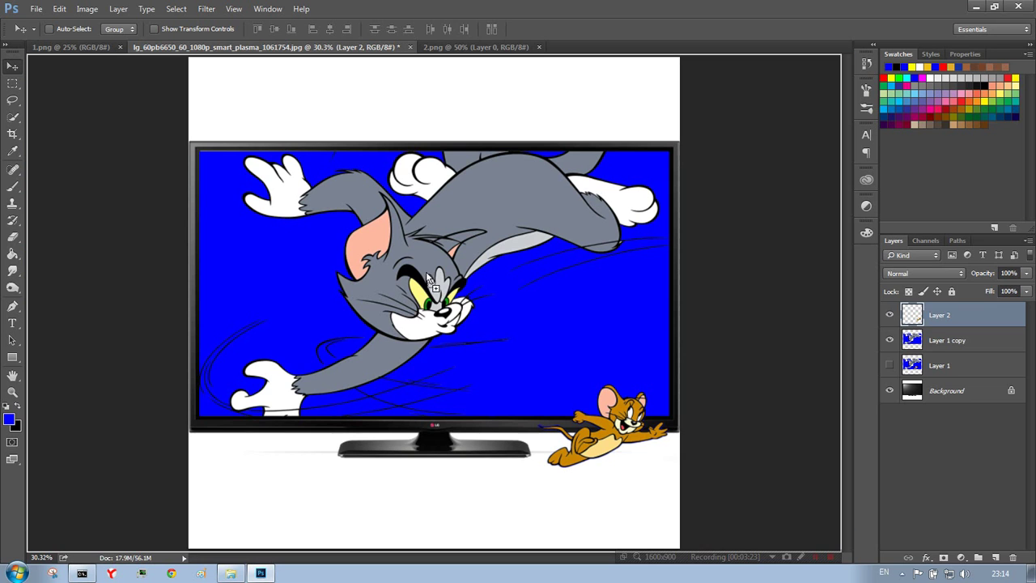
drag(464, 65, 567, 47)
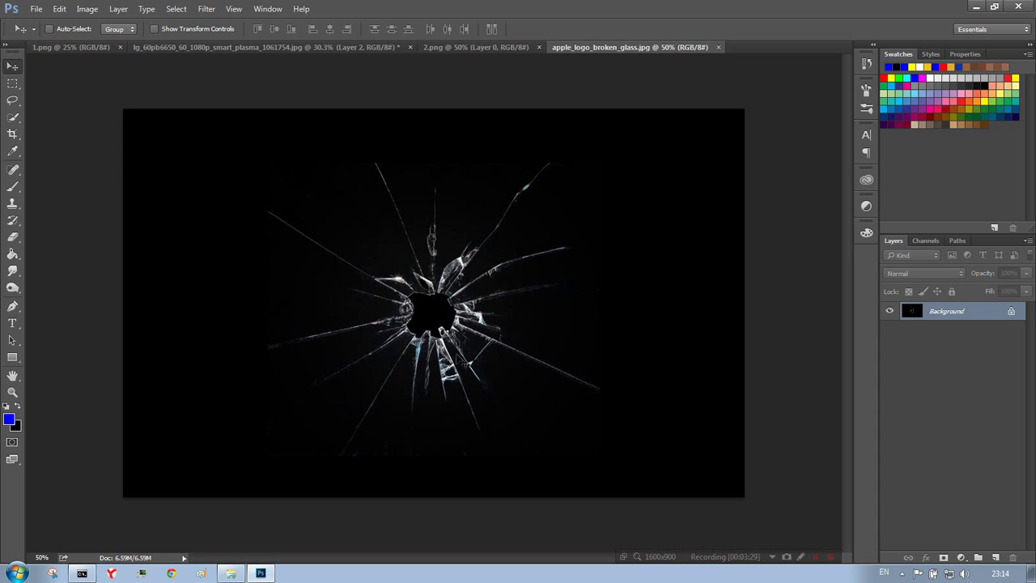
Copy the broken glass into the TV document as Layer 3 at 60% opacity.
key(ctrl+a)
mouse_move(462, 199)
mouse_down()
mouse_move(396, 130)
mouse_move(421, 207)
mouse_up()
mouse_move(516, 333)
mouse_down()
mouse_move(540, 252)
mouse_move(589, 382)
mouse_up()
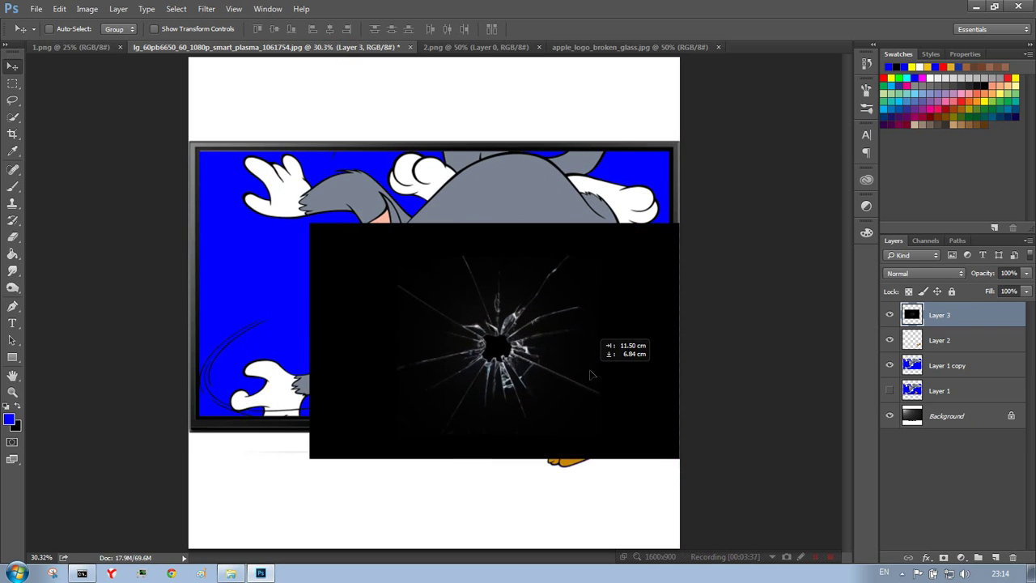
drag(589, 382, 591, 376)
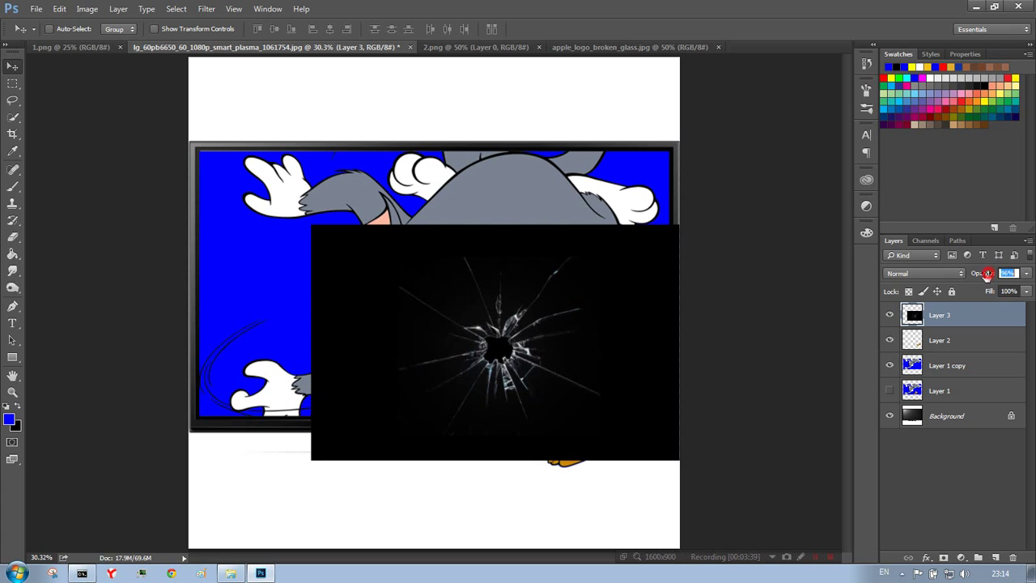
drag(989, 276, 963, 277)
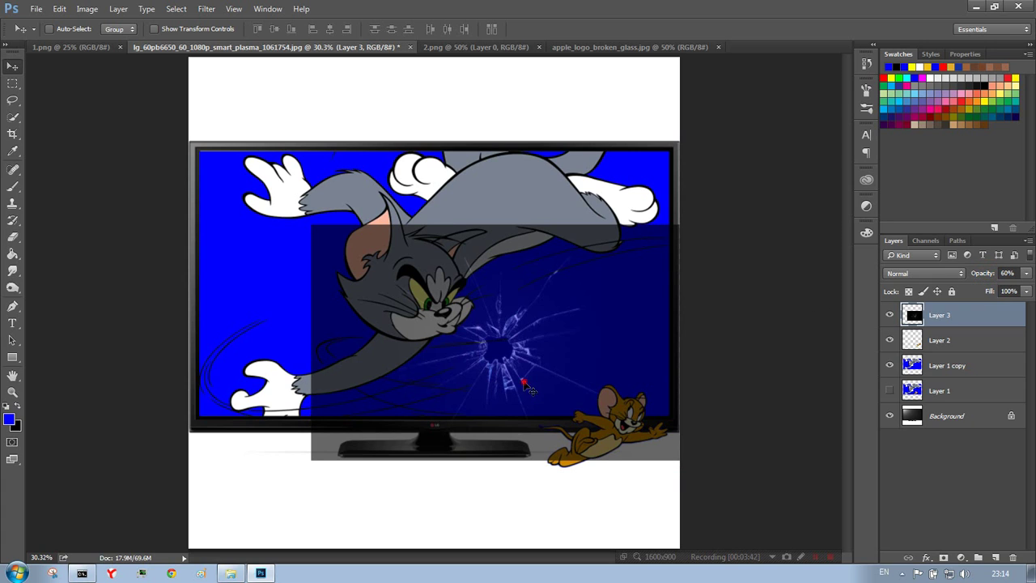
drag(525, 387, 519, 395)
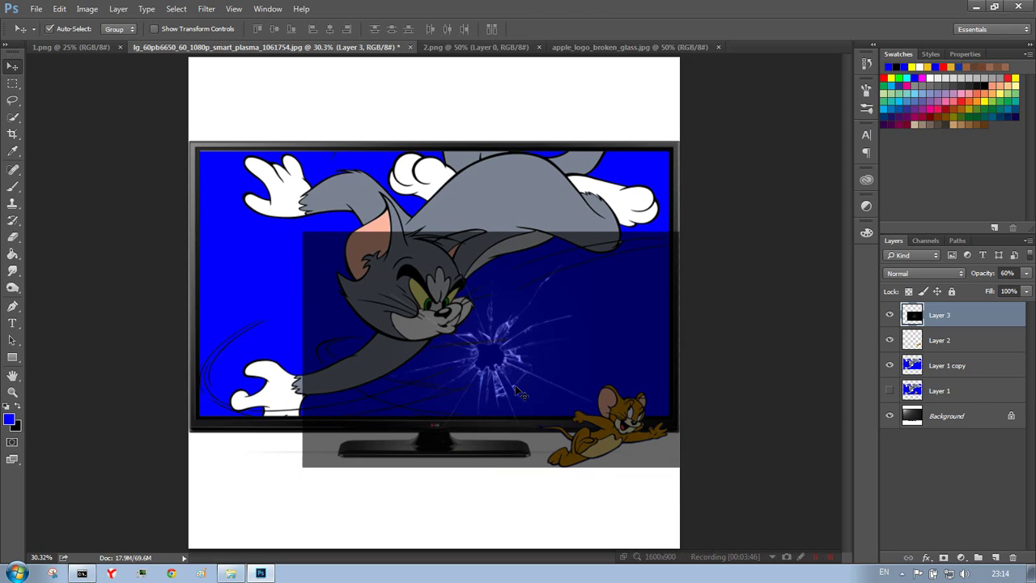
Free-transform the broken glass larger until it covers the whole TV, then apply.
key(ctrl+t)
drag(301, 232, 165, 123)
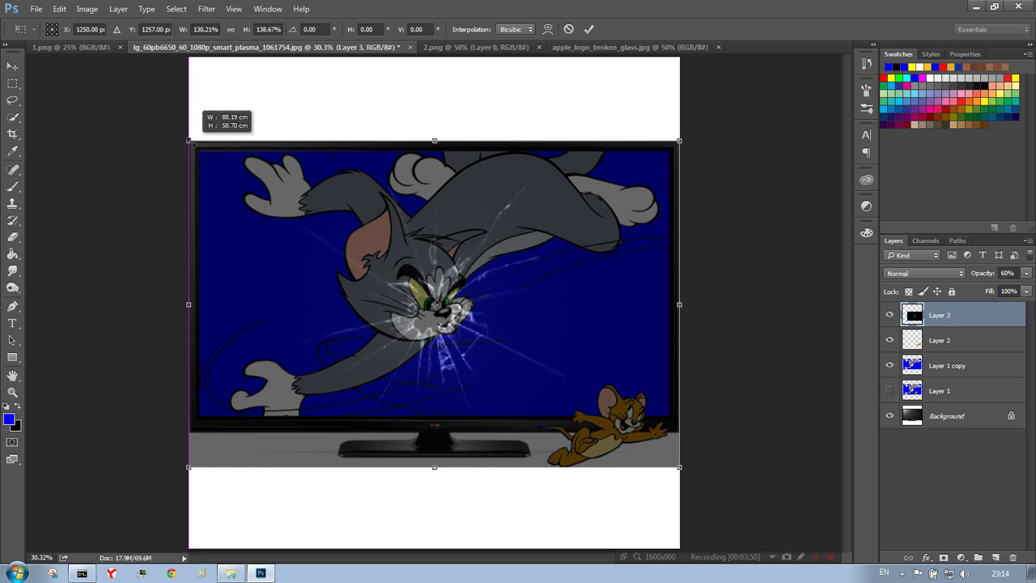
drag(547, 387, 611, 430)
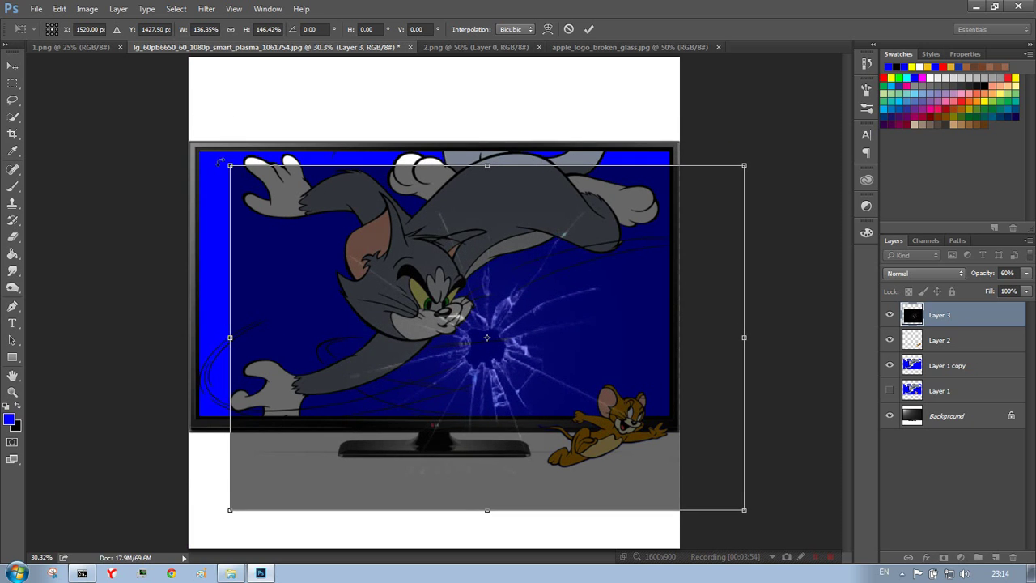
drag(219, 161, 193, 148)
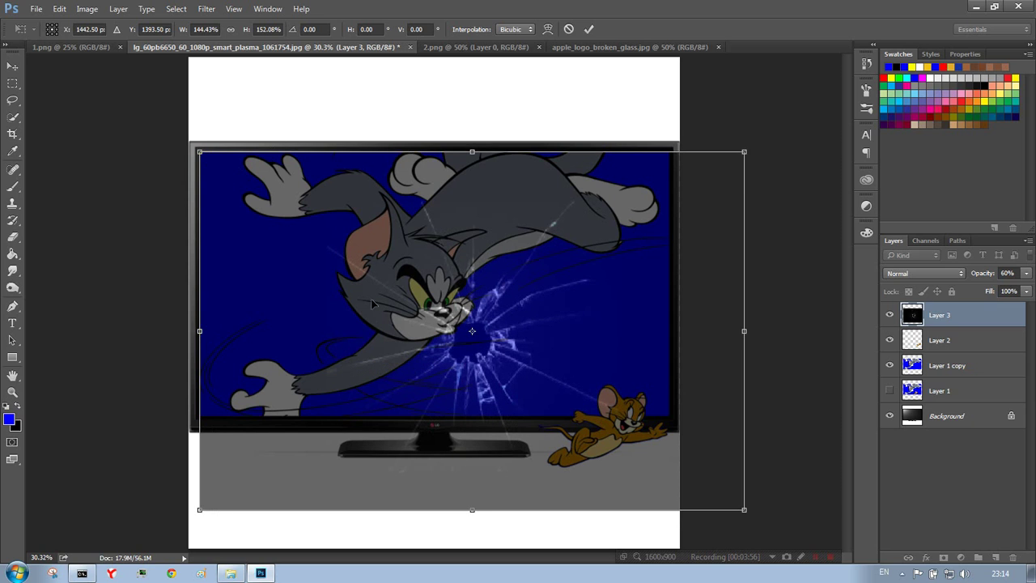
drag(522, 400, 540, 420)
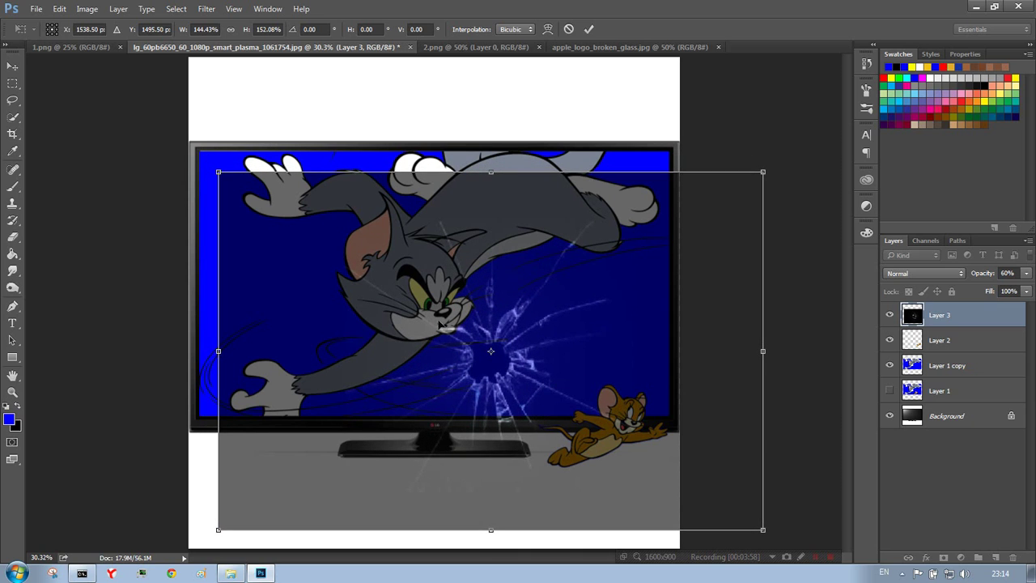
drag(220, 173, 162, 105)
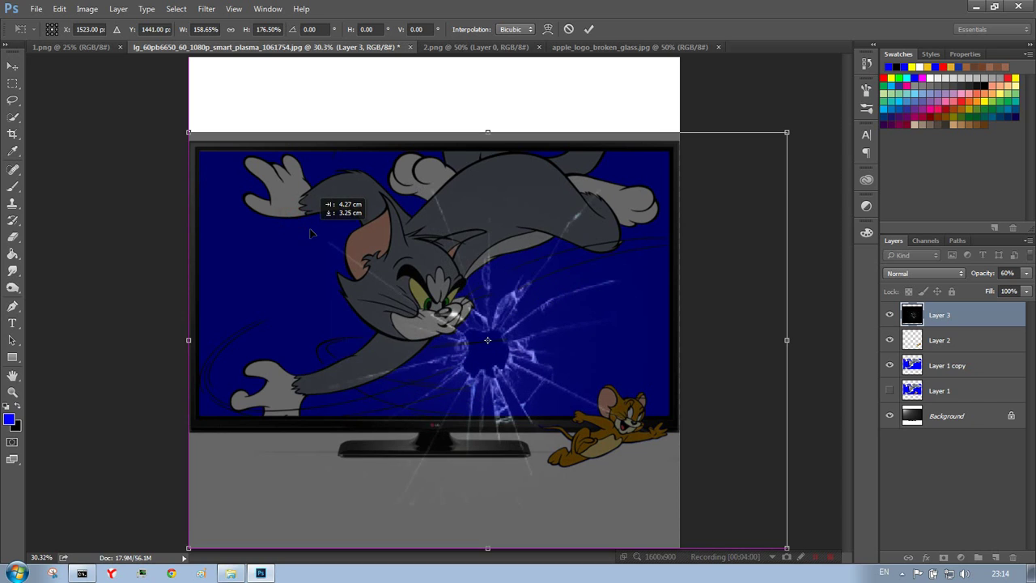
drag(287, 217, 314, 245)
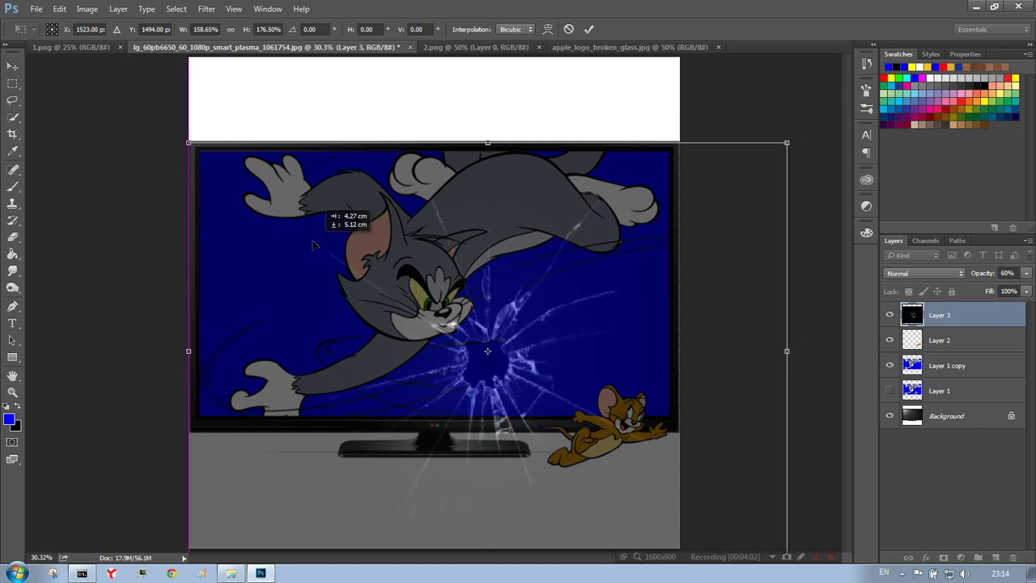
key(Return)
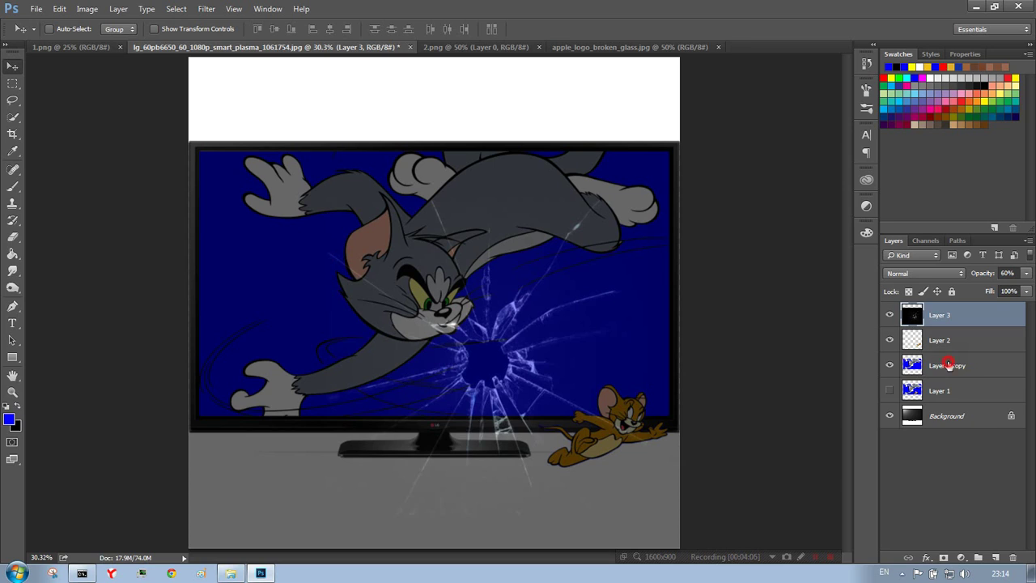
Mask Layer 3 to the Layer 1 copy screen outline and restore 100% opacity.
click(949, 365)
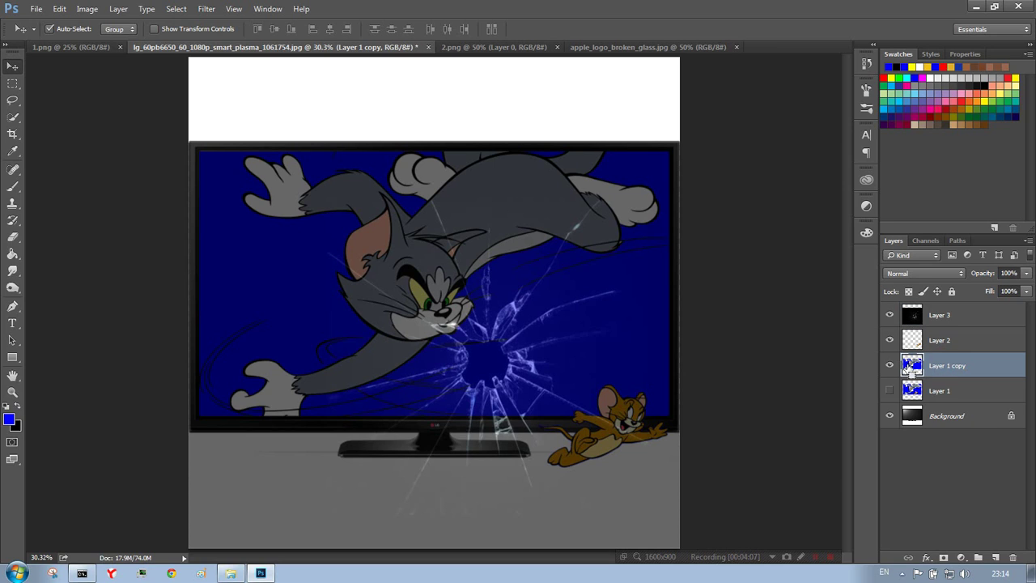
drag(911, 374, 917, 366)
ctrl+click(912, 364)
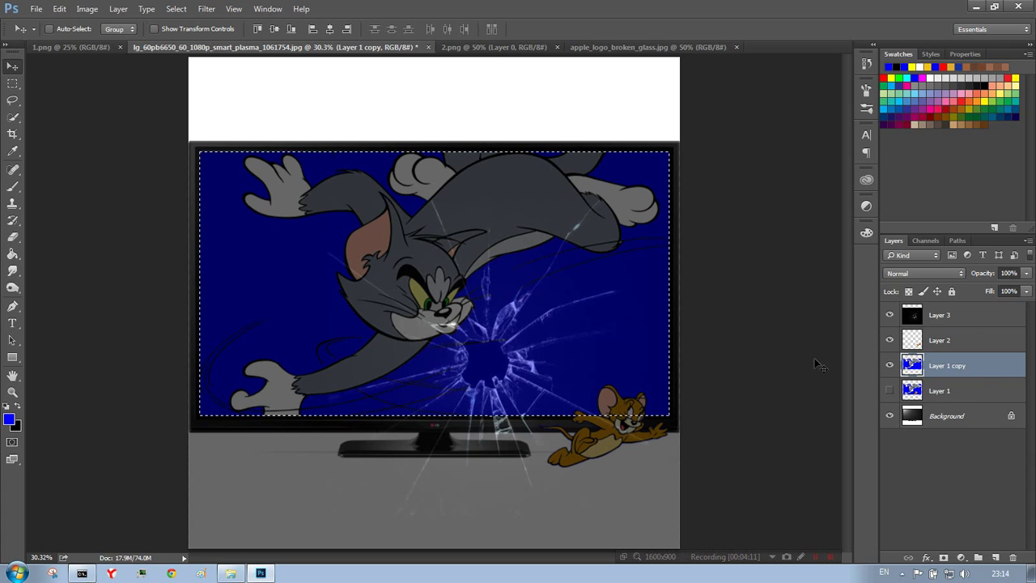
click(963, 318)
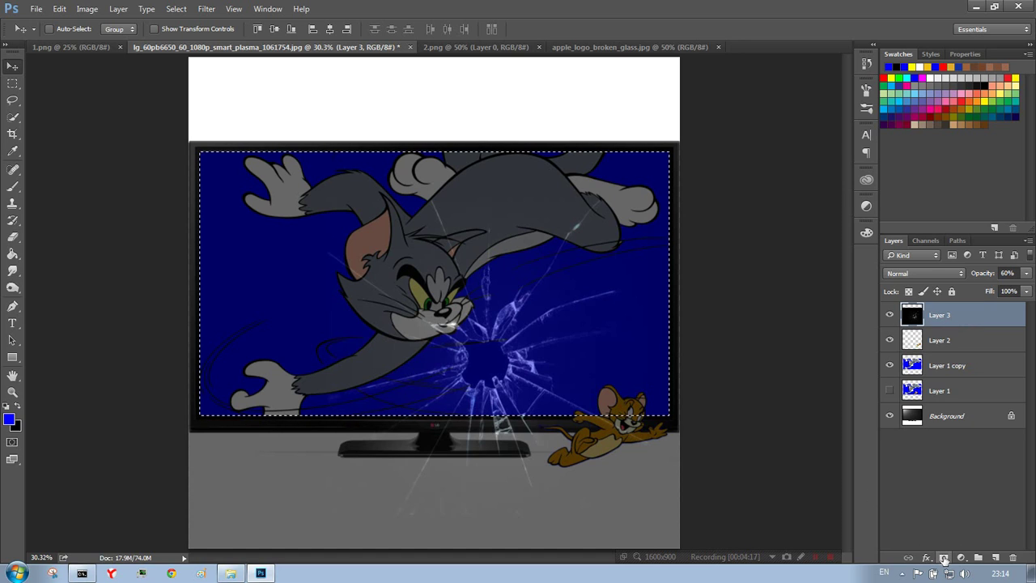
click(944, 558)
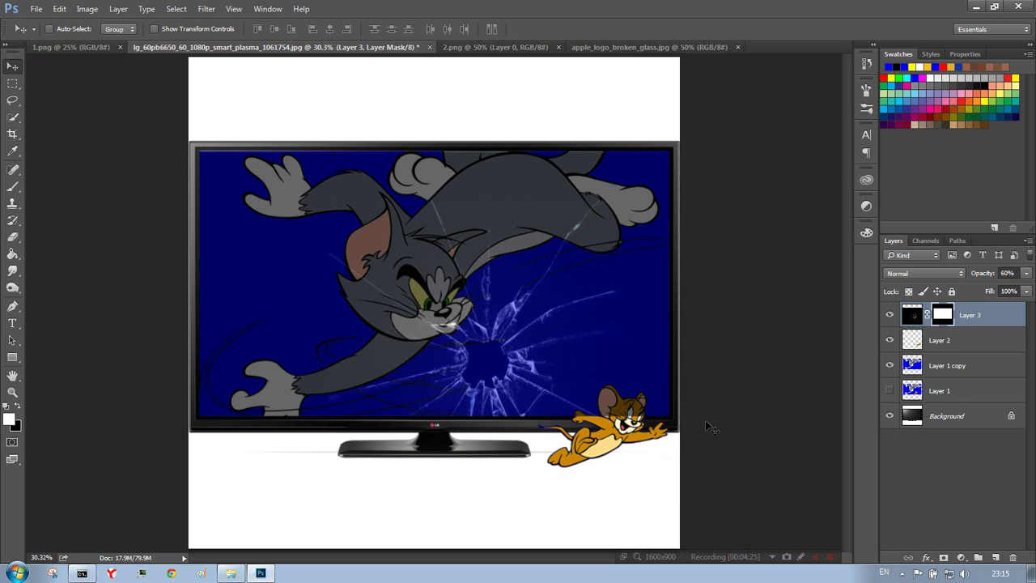
click(1003, 320)
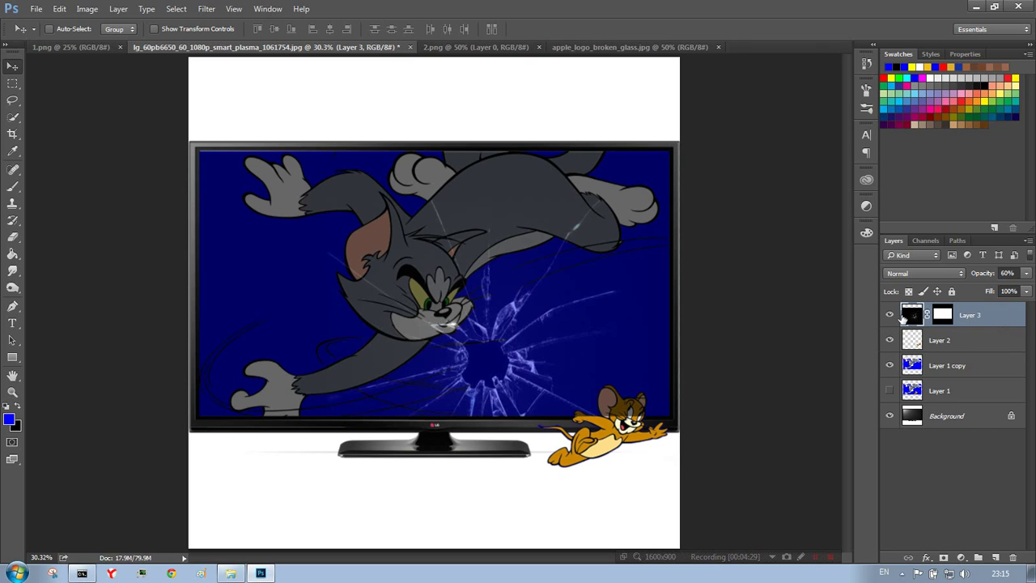
drag(973, 276, 1007, 275)
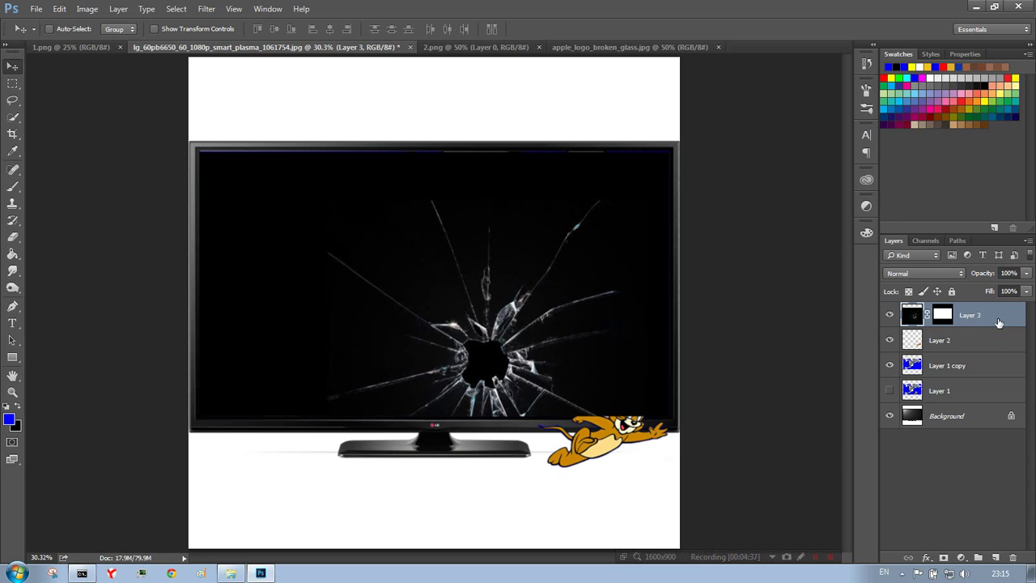
Set Layer 3's blend mode to Screen and nudge Jerry on Layer 2 slightly lower-left.
click(952, 275)
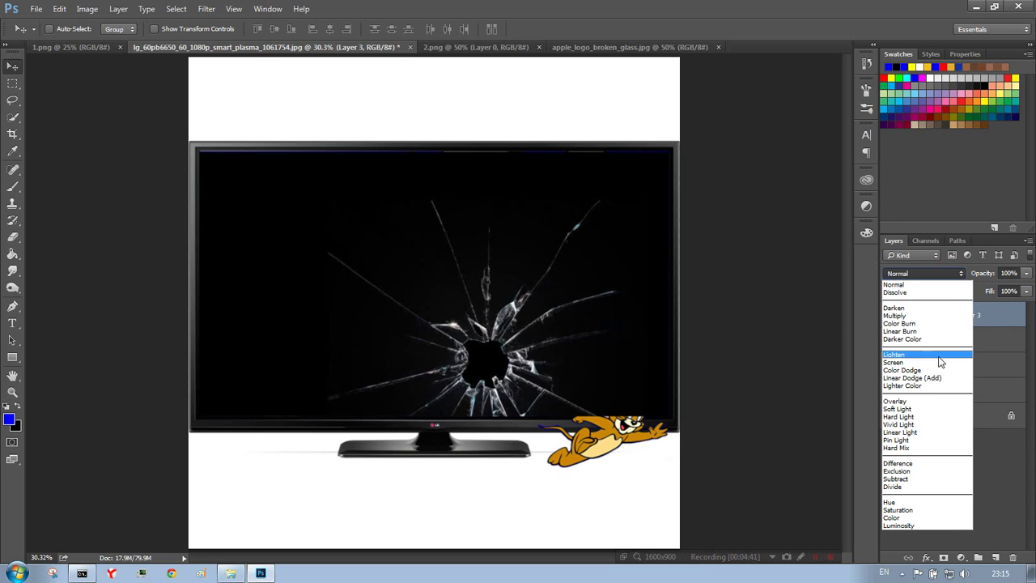
click(914, 362)
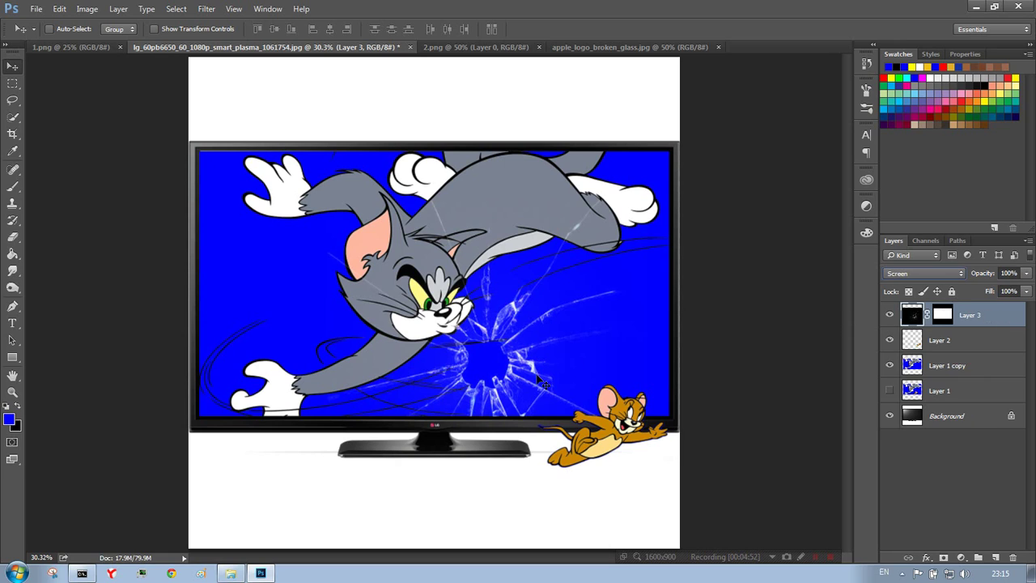
click(1012, 338)
drag(583, 465, 589, 456)
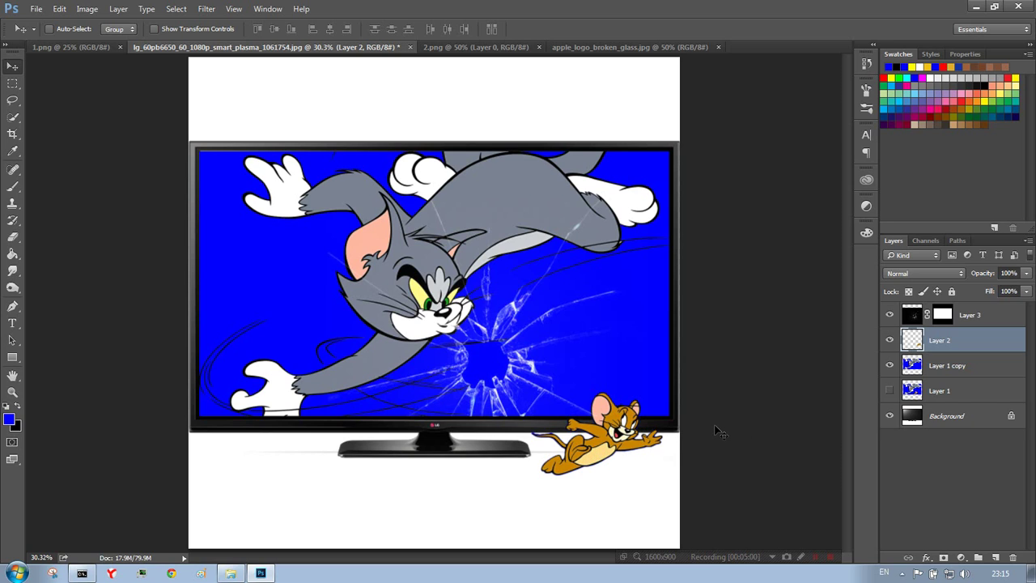
Tilt Jerry by about 8 degrees.
key(ctrl+t)
drag(688, 405, 687, 389)
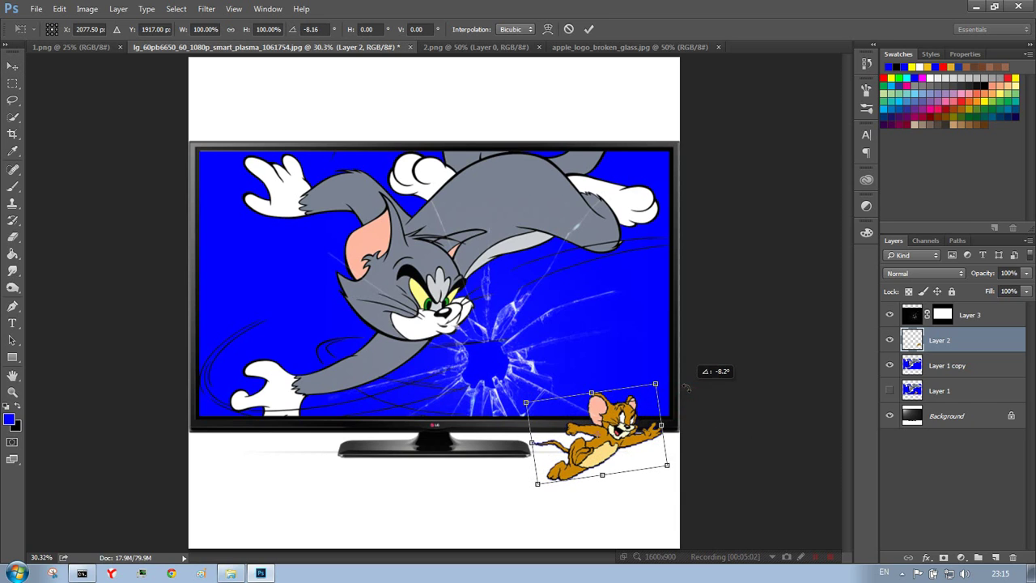
key(Return)
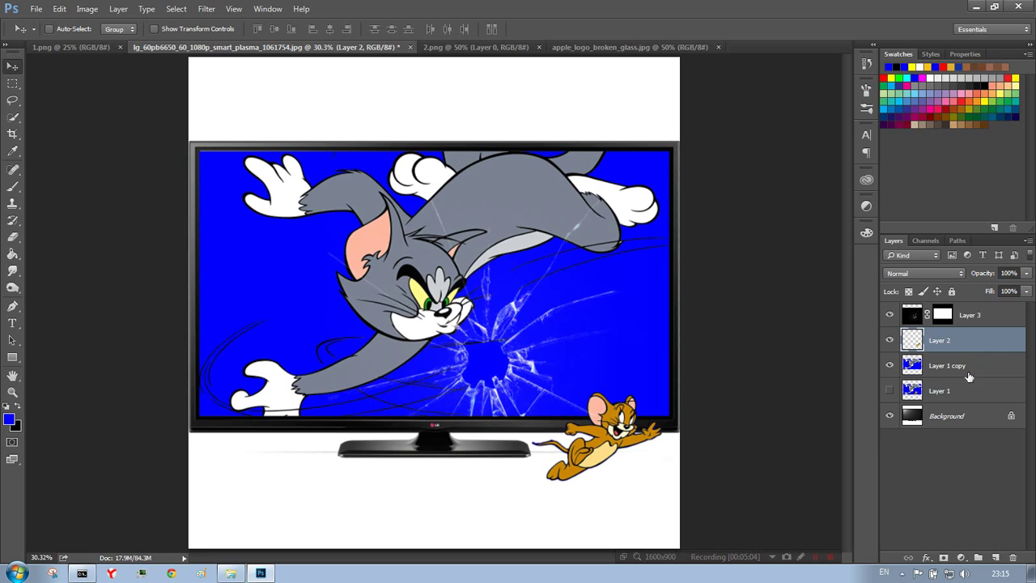
Duplicate Jerry's layer, hide the original, and load Jerry's outline as a selection on the copy.
key(ctrl+j)
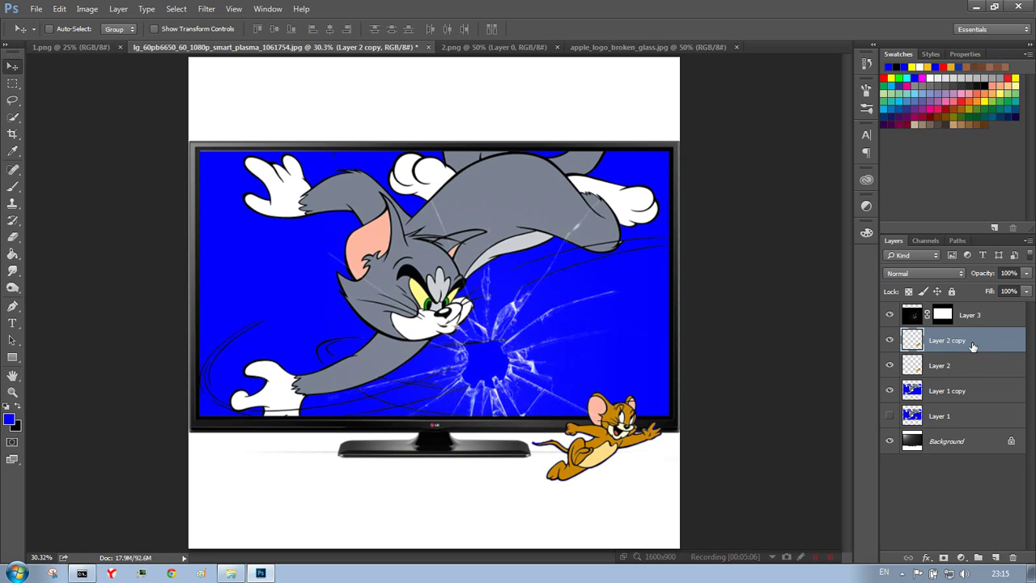
click(955, 369)
click(890, 368)
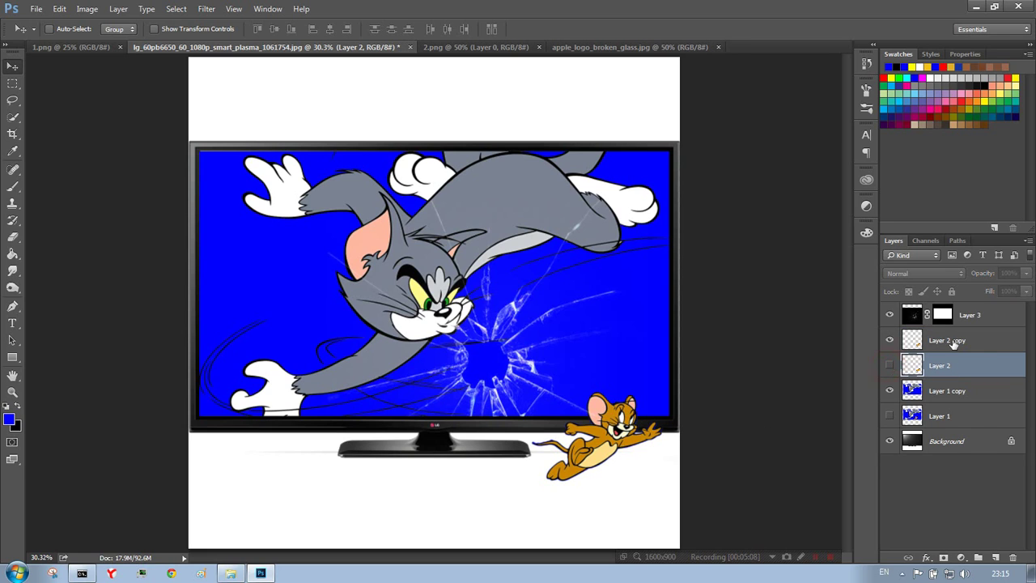
click(950, 344)
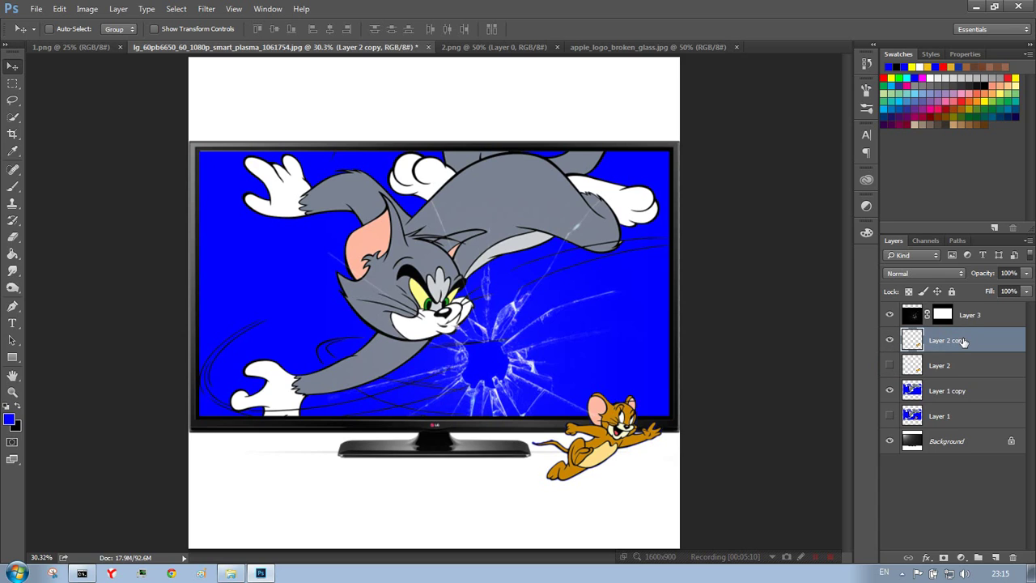
ctrl+click(912, 342)
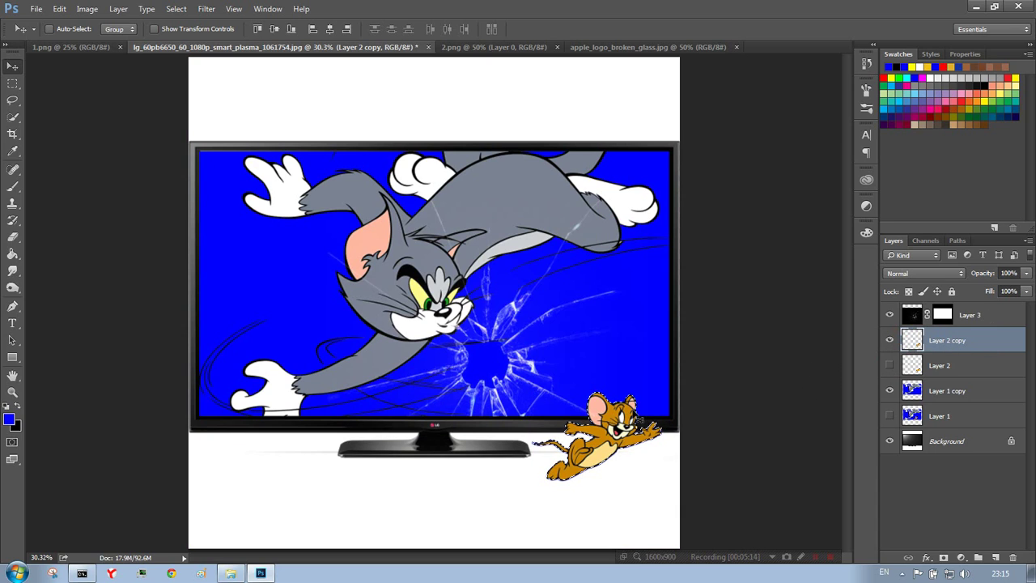
Paint the copy solid black and put coloured Jerry above the black silhouette.
key(b)
click(897, 65)
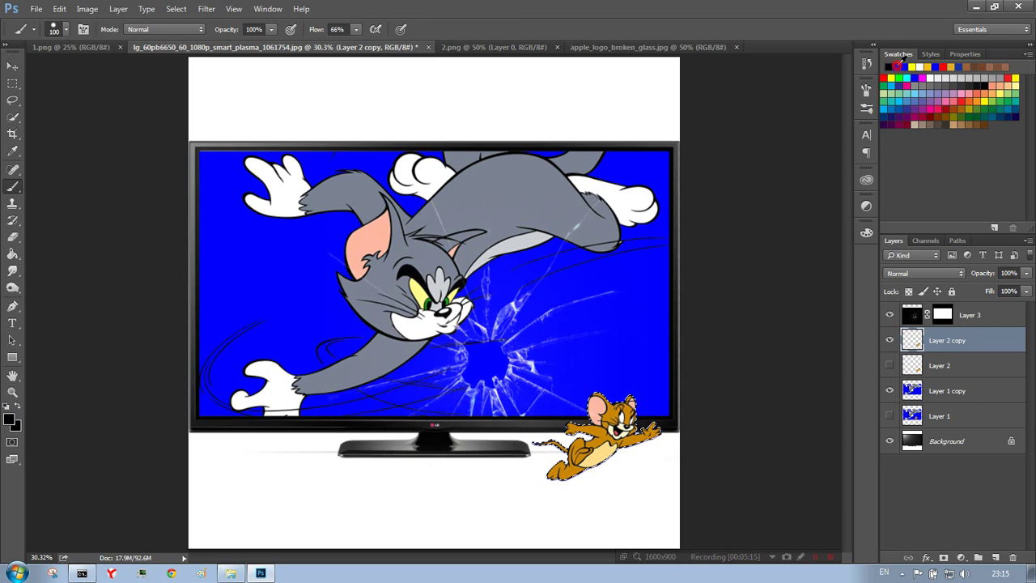
mouse_move(551, 453)
mouse_down()
mouse_move(647, 433)
mouse_move(567, 469)
mouse_up()
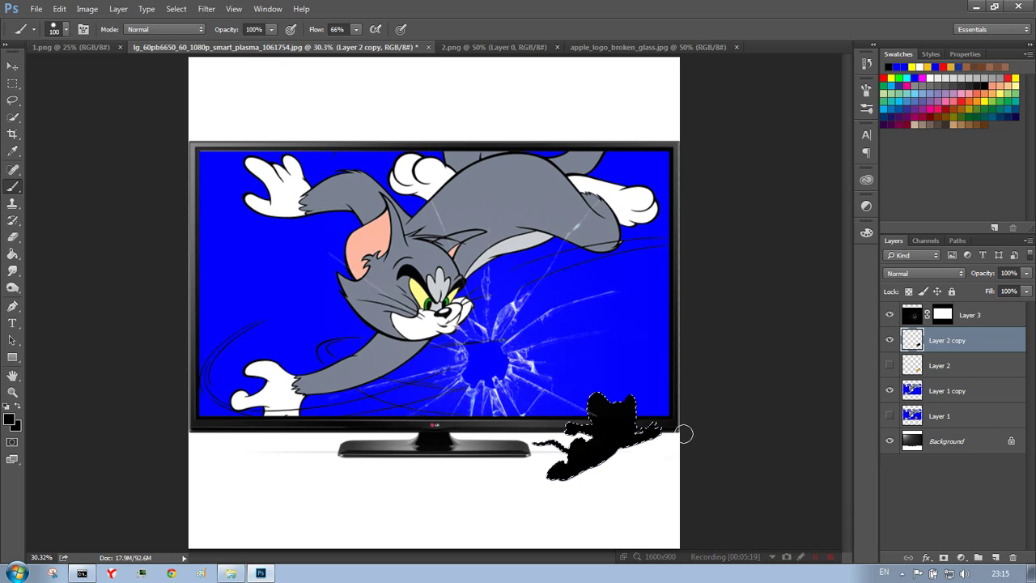
key(ctrl+d)
drag(943, 366, 967, 338)
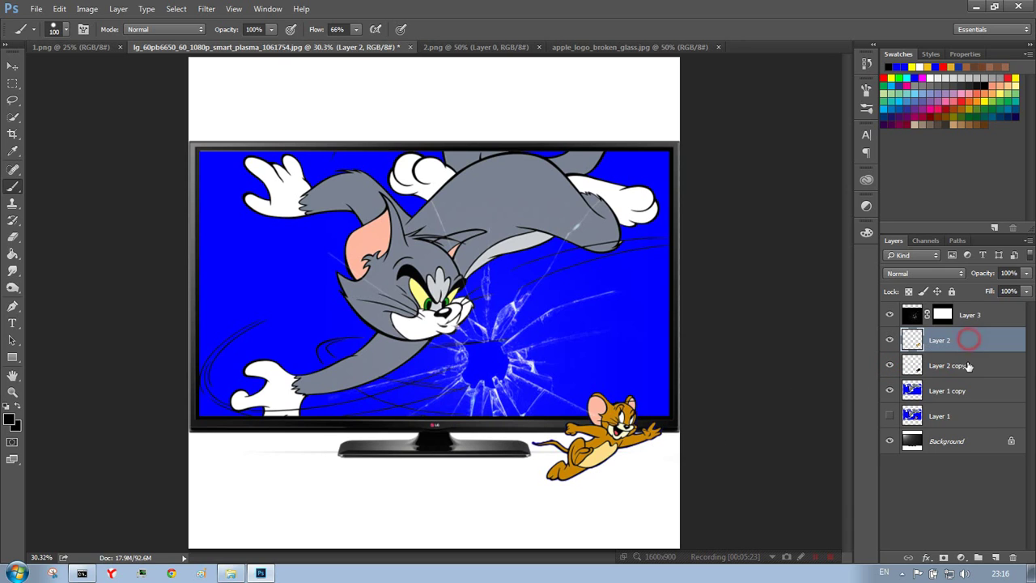
click(945, 366)
key(ctrl+t)
Distort the black silhouette flat and skewed along the floor as a shadow.
right_click(619, 445)
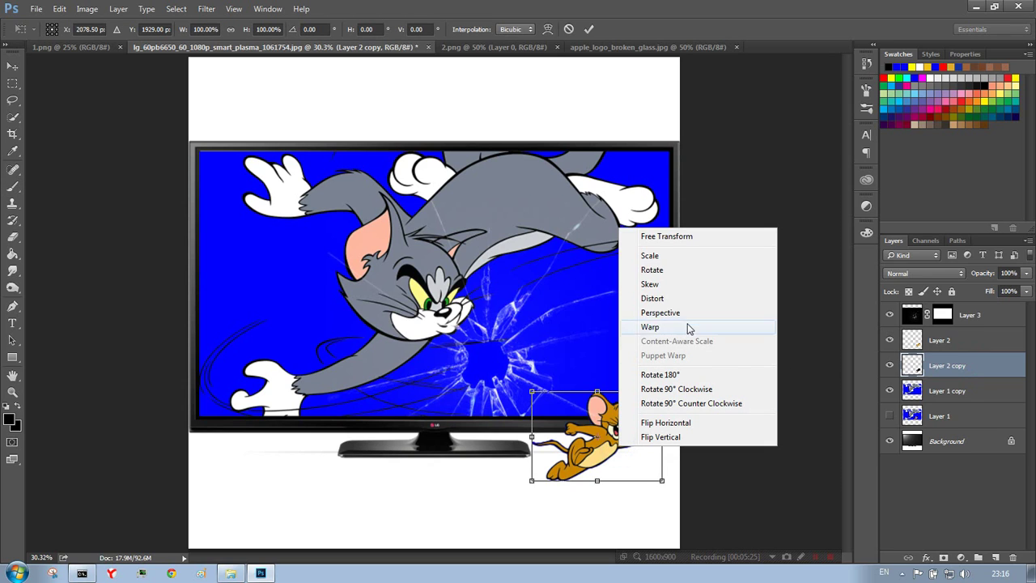
click(652, 298)
drag(662, 392, 685, 437)
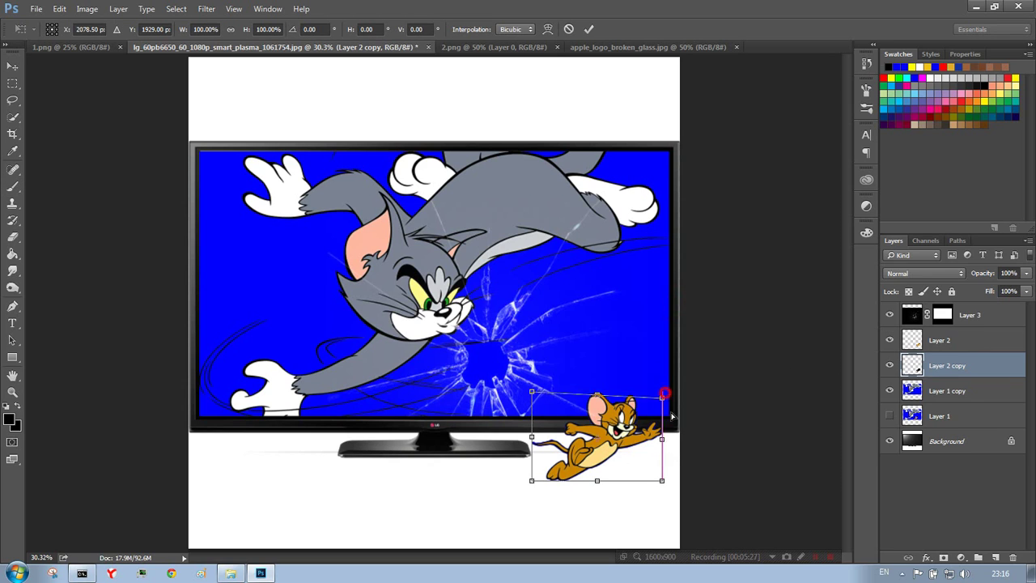
drag(531, 393, 531, 477)
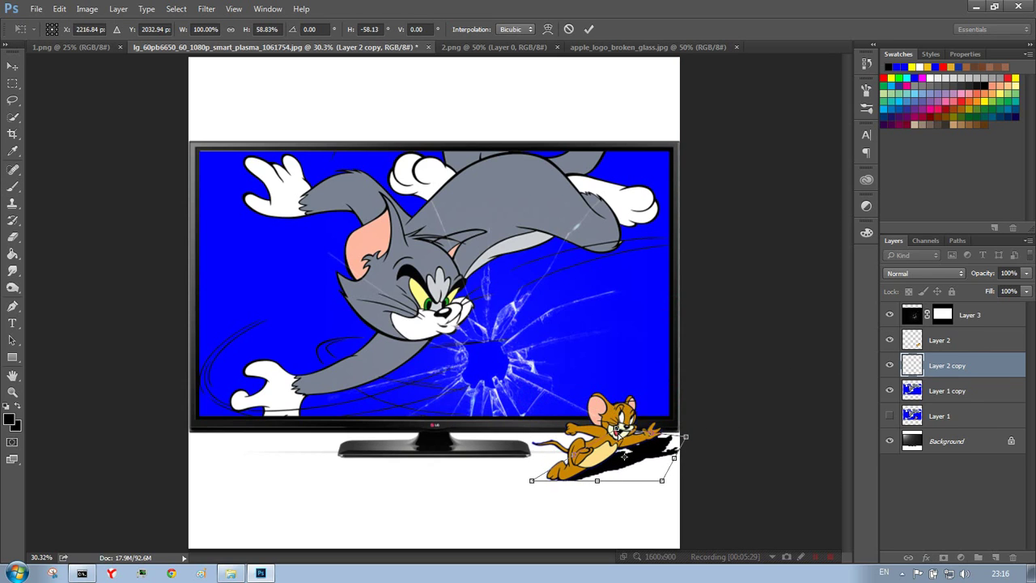
drag(661, 479, 622, 481)
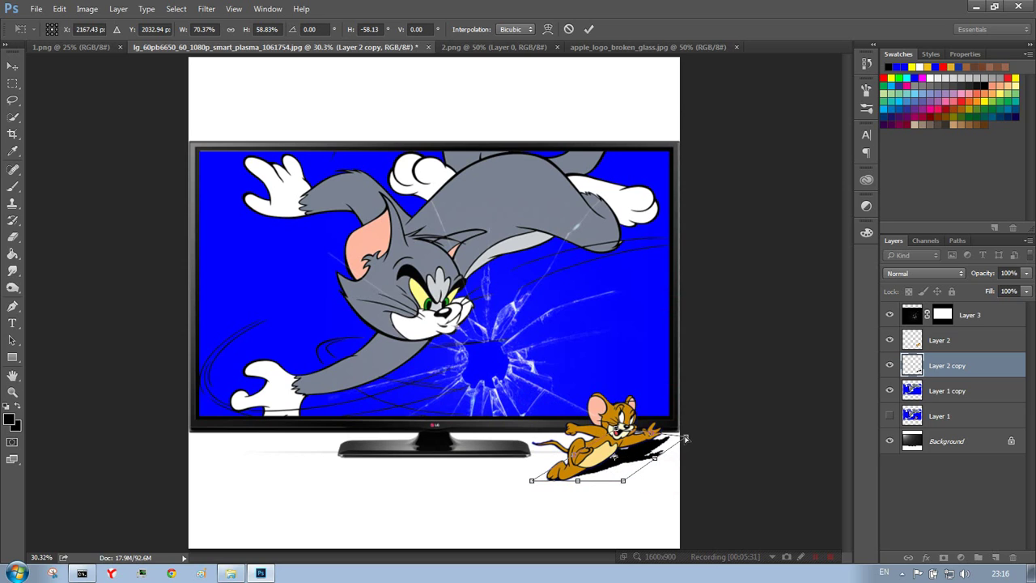
drag(685, 438, 678, 444)
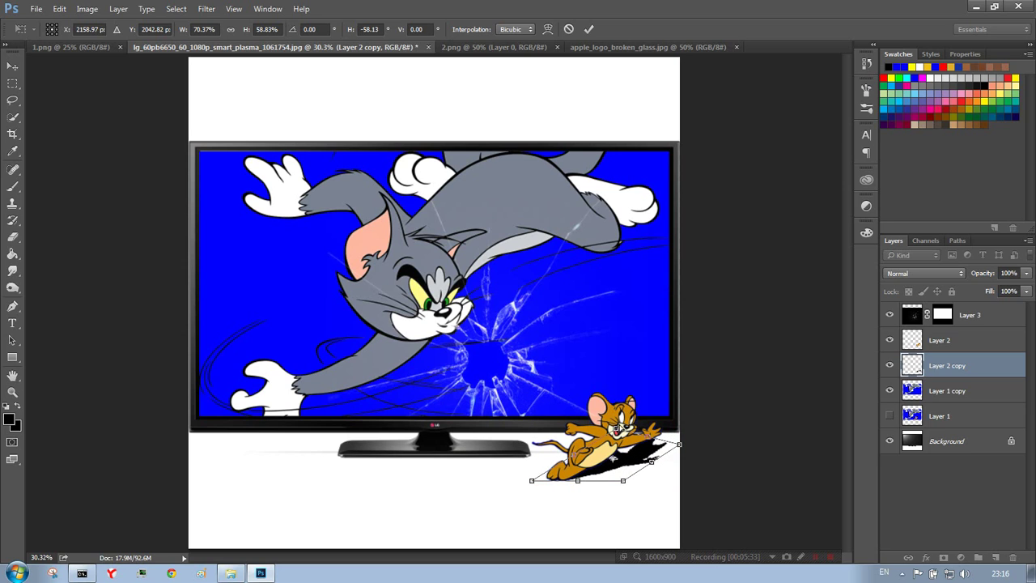
key(Return)
Gaussian-blur the shadow at 6.4 px radius and lower its opacity to 46%.
key(b)
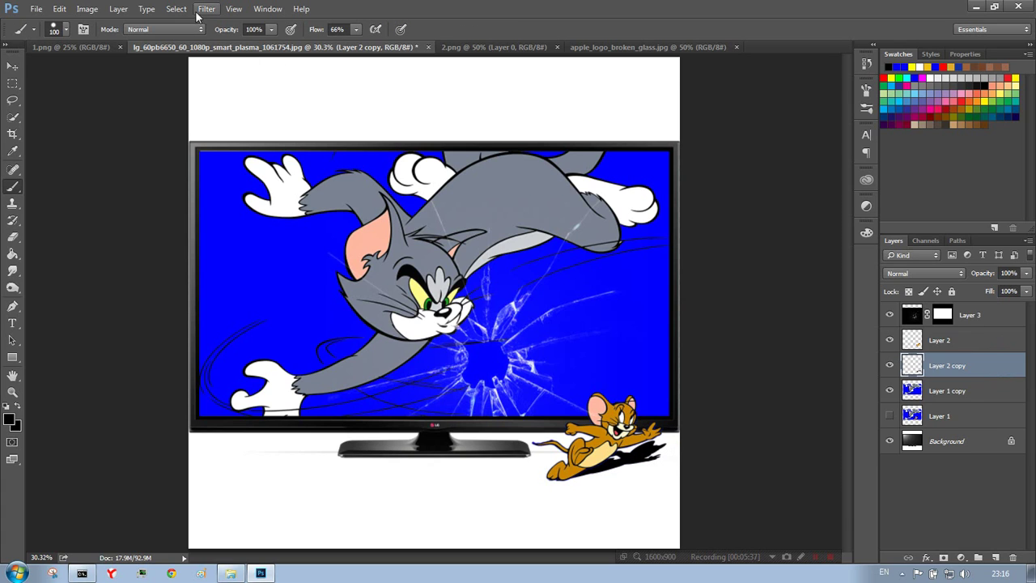
click(207, 9)
click(411, 200)
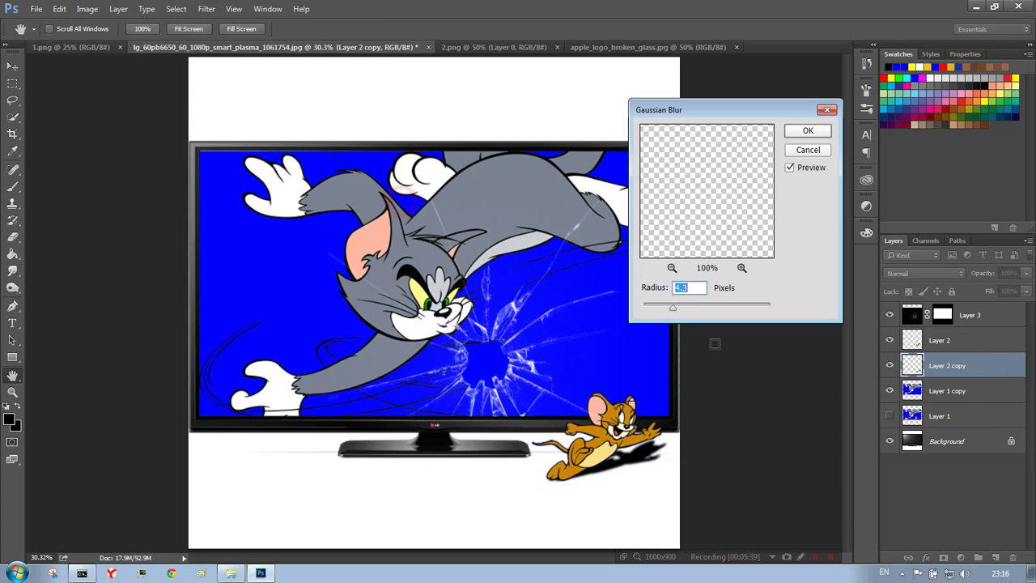
drag(673, 309, 682, 308)
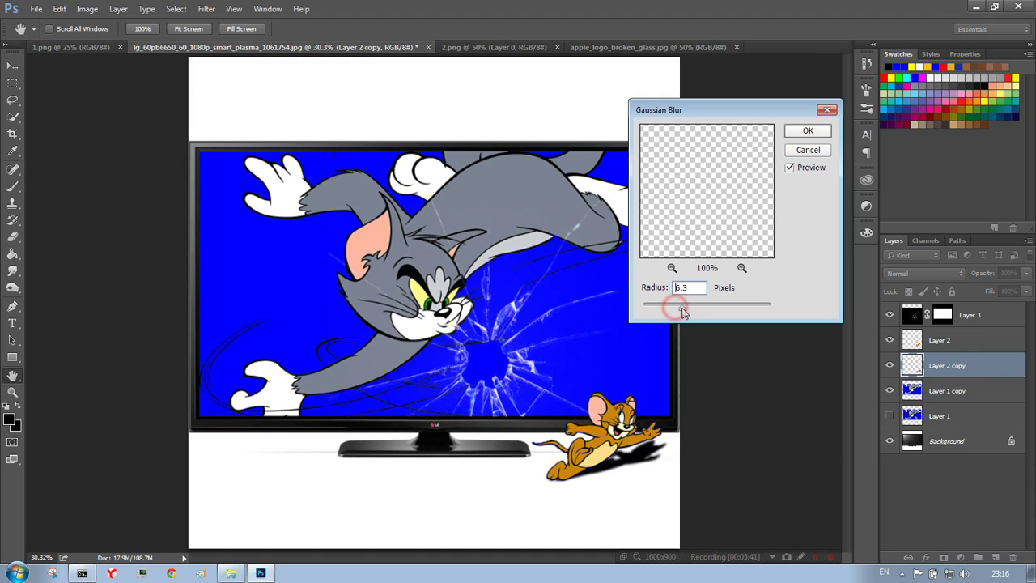
click(812, 134)
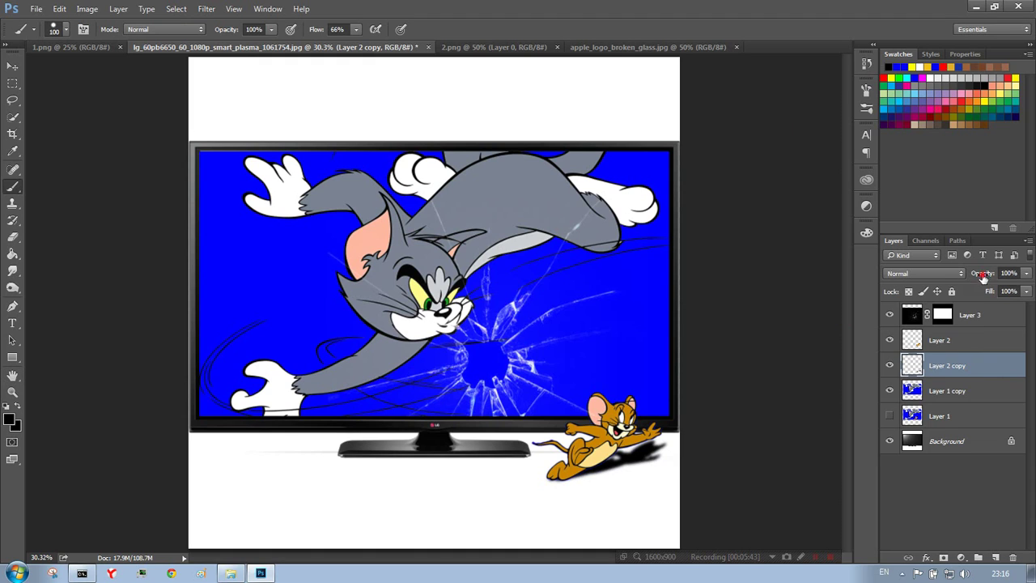
drag(982, 275, 947, 280)
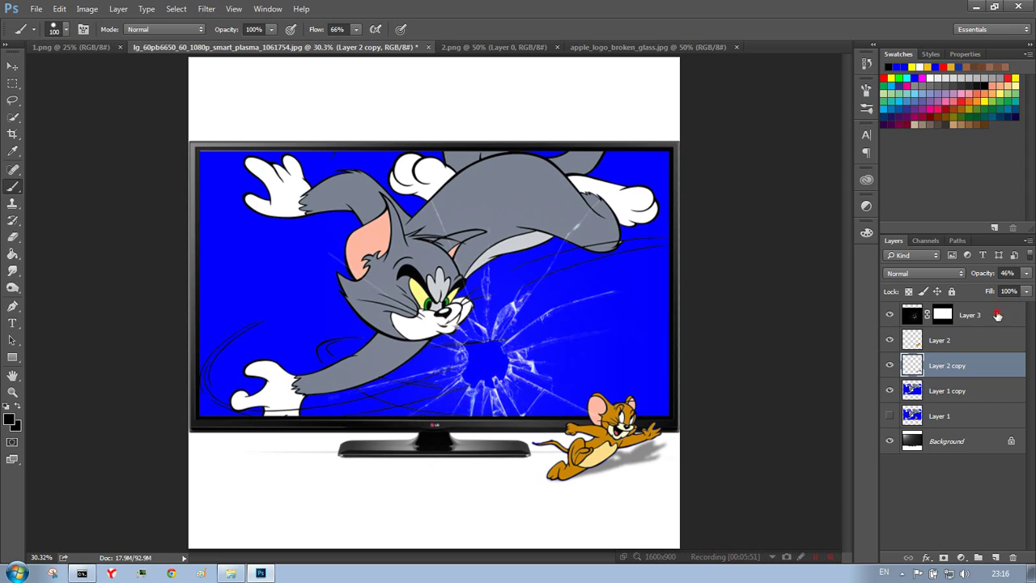
Add a new Layer 4 above Layer 3 and choose a soft round 45 px brush tip.
click(997, 315)
click(995, 558)
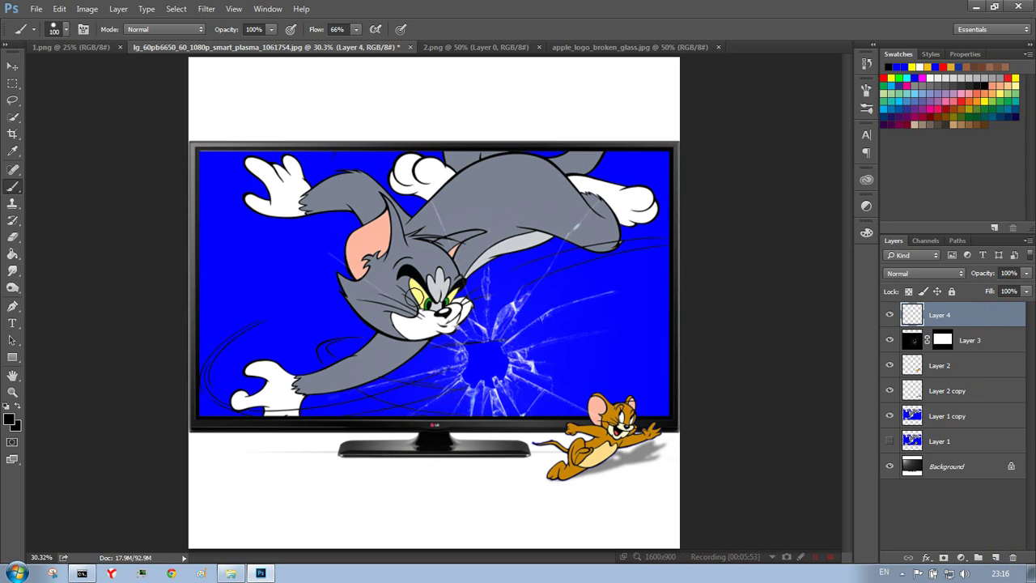
right_click(629, 335)
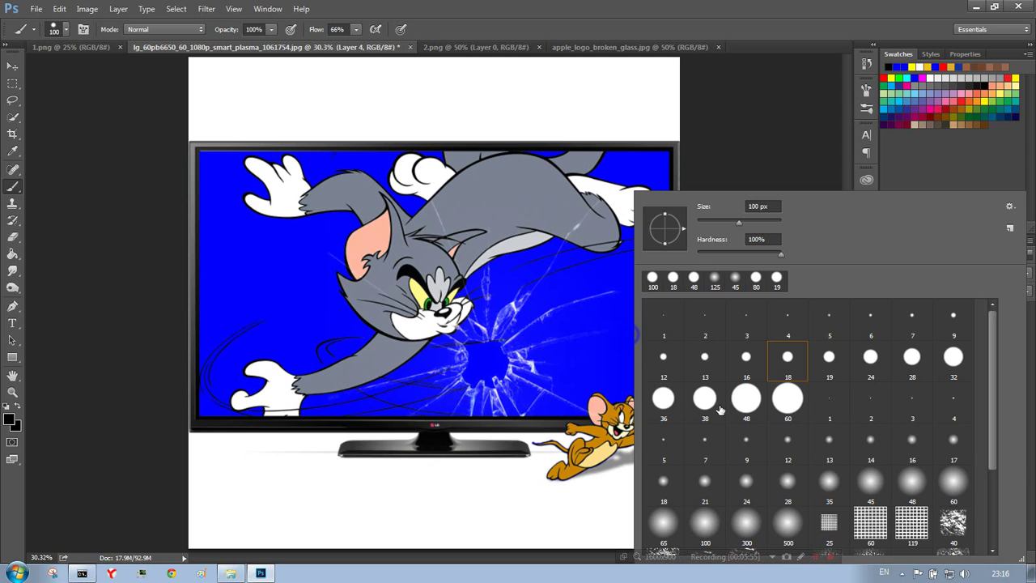
click(871, 482)
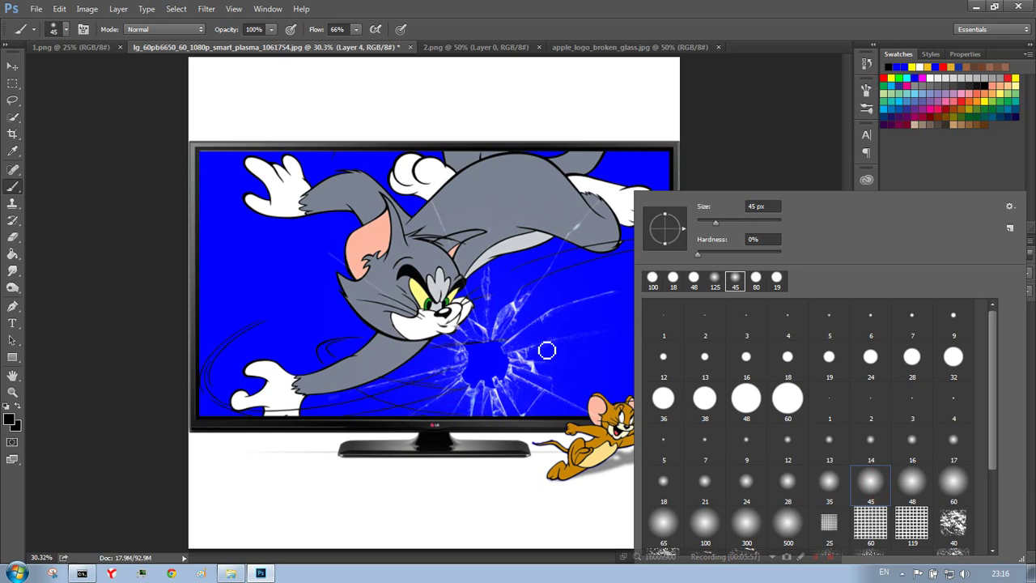
click(777, 174)
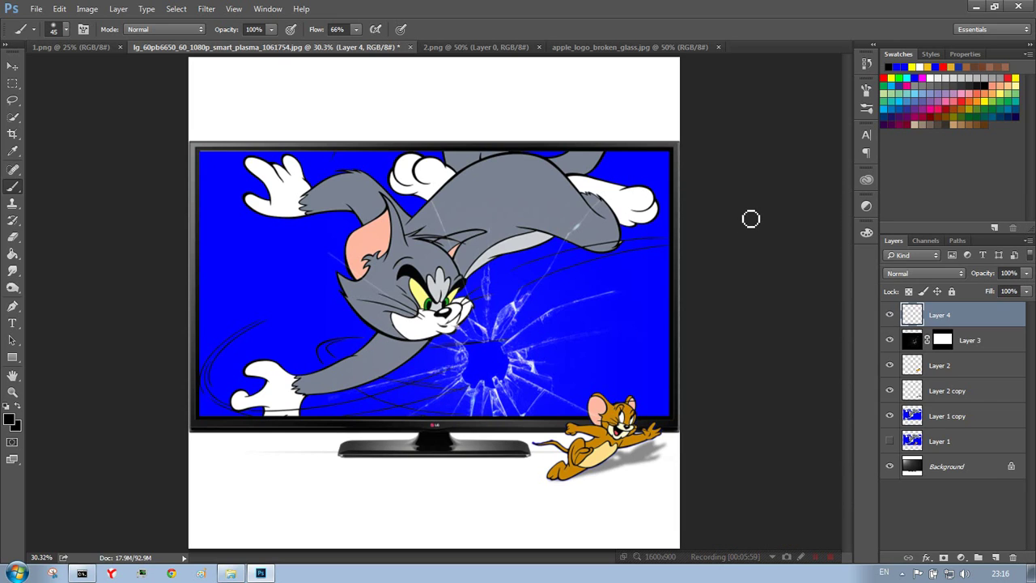
Enlarge the brush to 150 px, move Layer 4 below the shadow, and paint a dark trail from Jerry to the crack.
key(bracketright)
key(bracketright)
drag(993, 314, 981, 382)
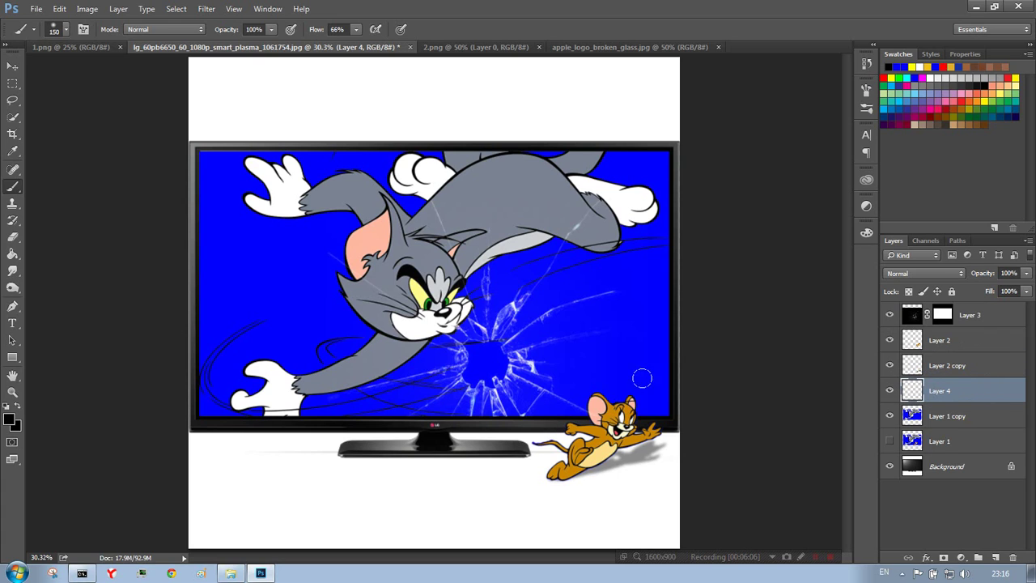
mouse_move(576, 435)
mouse_down()
mouse_move(495, 374)
mouse_move(571, 434)
mouse_move(505, 388)
mouse_move(562, 444)
mouse_move(551, 422)
mouse_move(572, 435)
mouse_move(523, 390)
mouse_up()
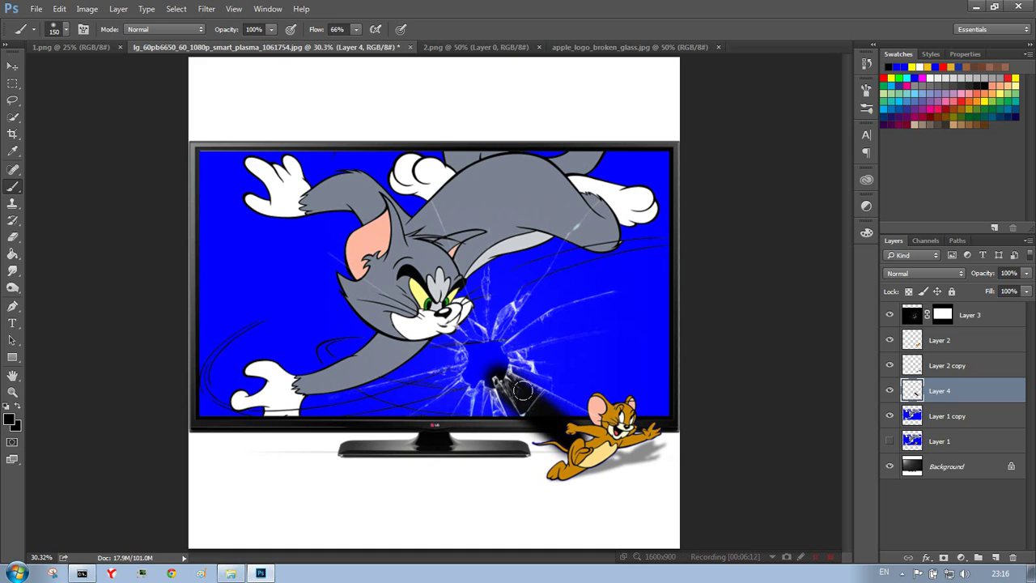
click(206, 9)
mouse_move(212, 152)
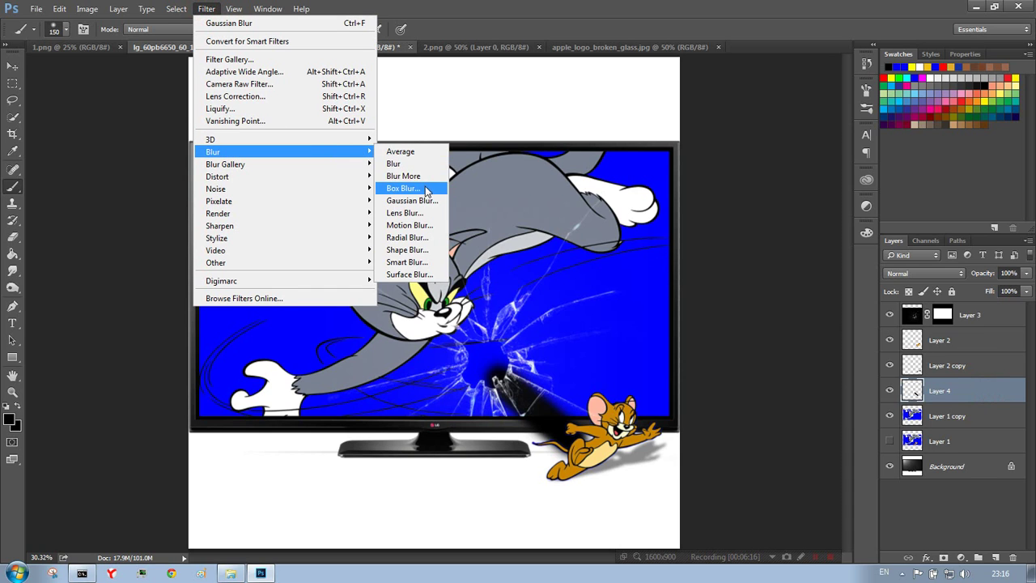
Box-blur the dark trail with a 117 px radius.
click(404, 188)
drag(466, 122, 406, 120)
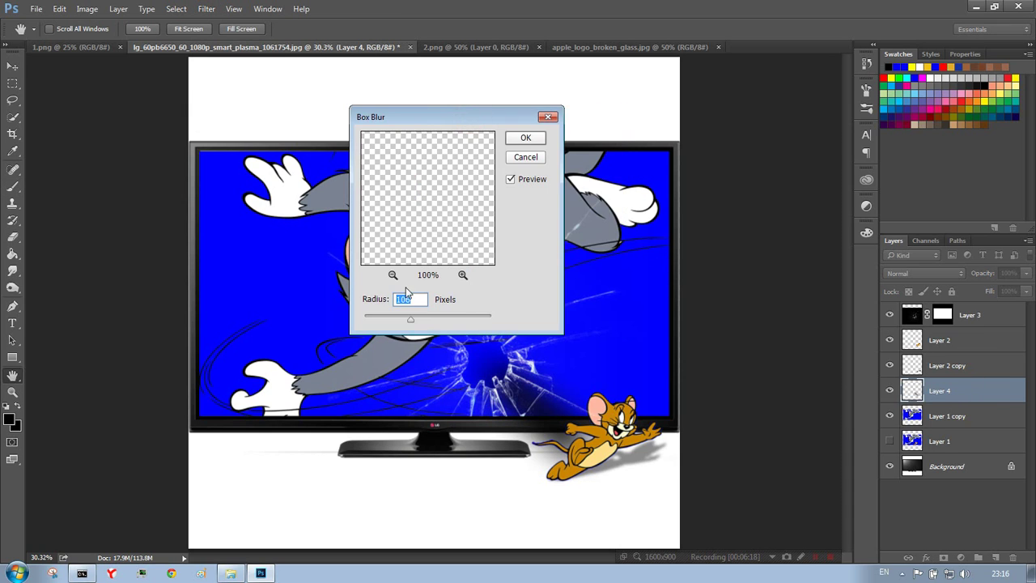
drag(374, 302, 380, 303)
click(525, 137)
Rotate the blurred trail about -3.82° and rescale it slightly.
key(ctrl+t)
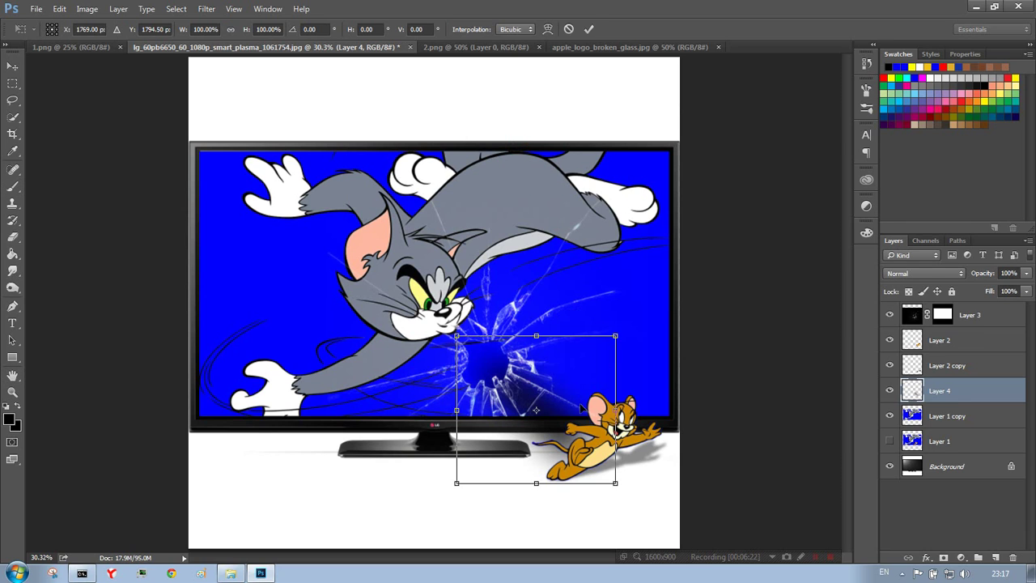
drag(580, 409, 576, 406)
drag(672, 398, 672, 387)
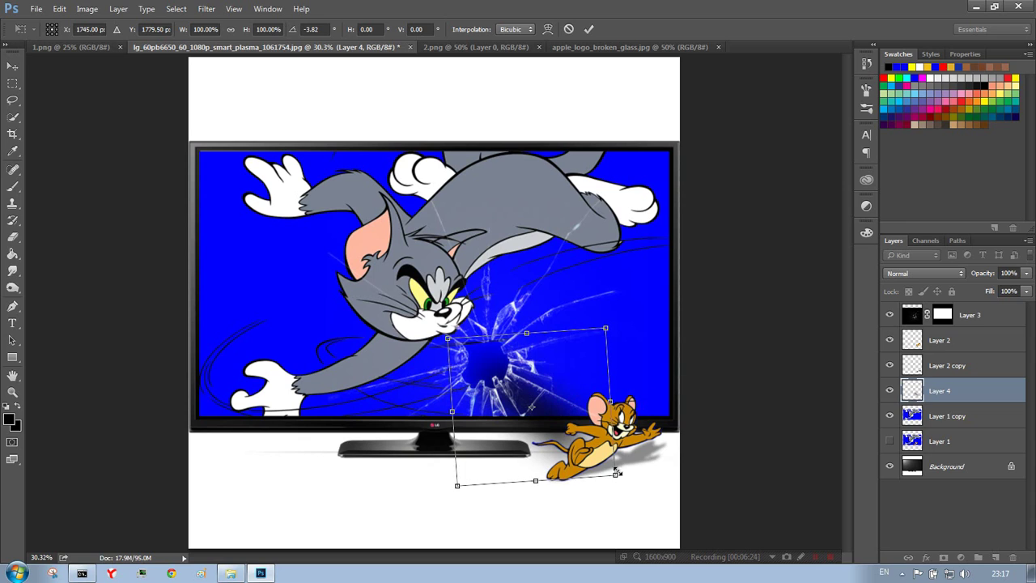
drag(616, 472, 628, 476)
key(Return)
key(b)
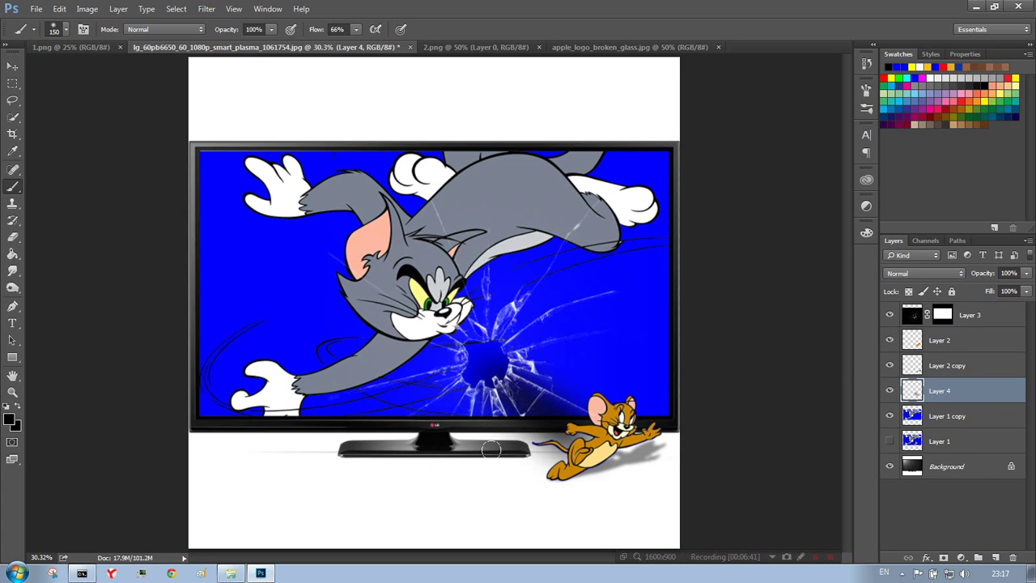
click(941, 419)
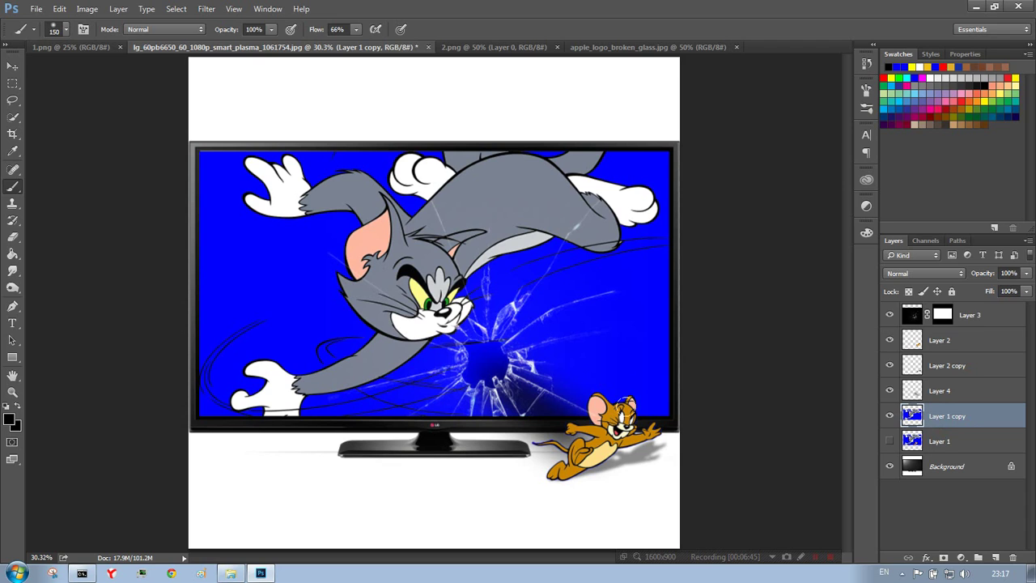